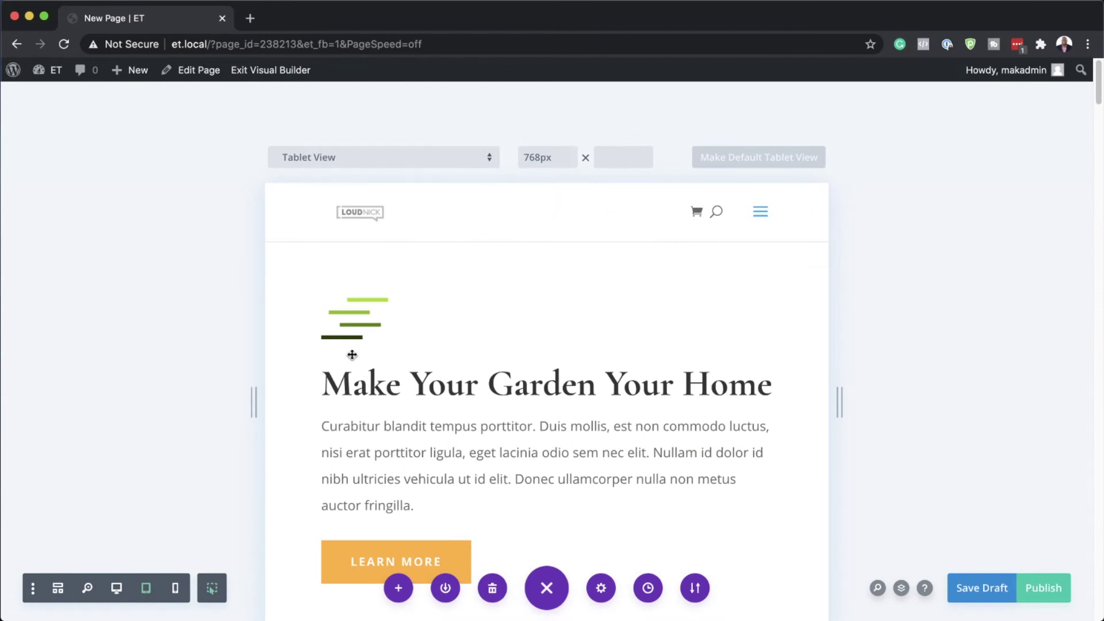
Step: Save the page draft and preview it in phone view with the iPhone 6/7/8 device preset
{"action": "key", "text": "super+s"}
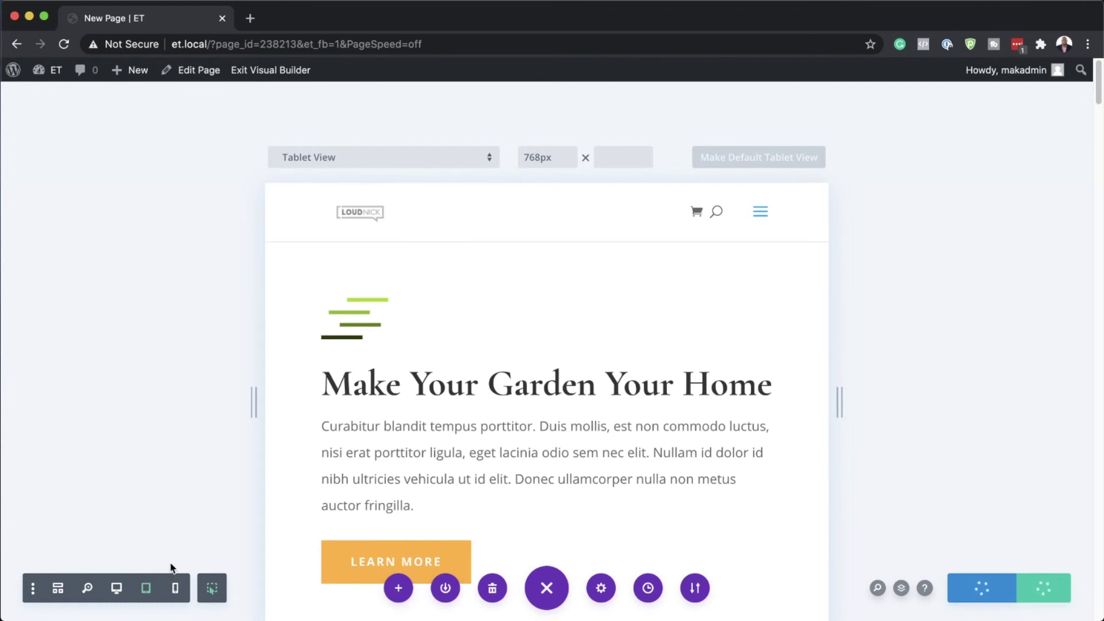
{"action": "left_click", "coordinate": [176, 589]}
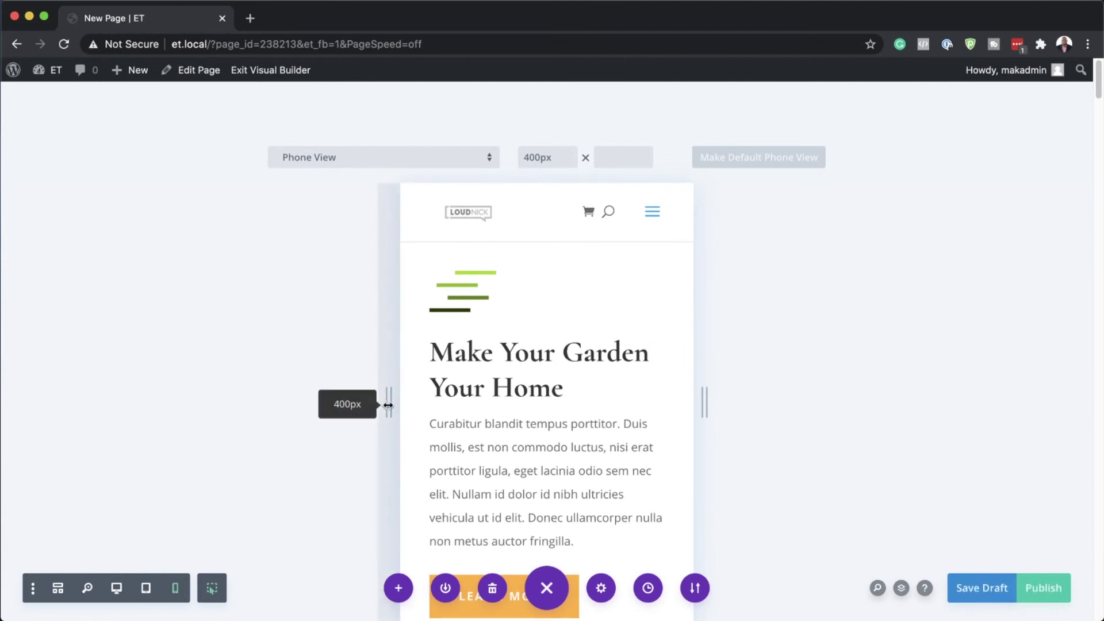
{"action": "left_click", "coordinate": [427, 163]}
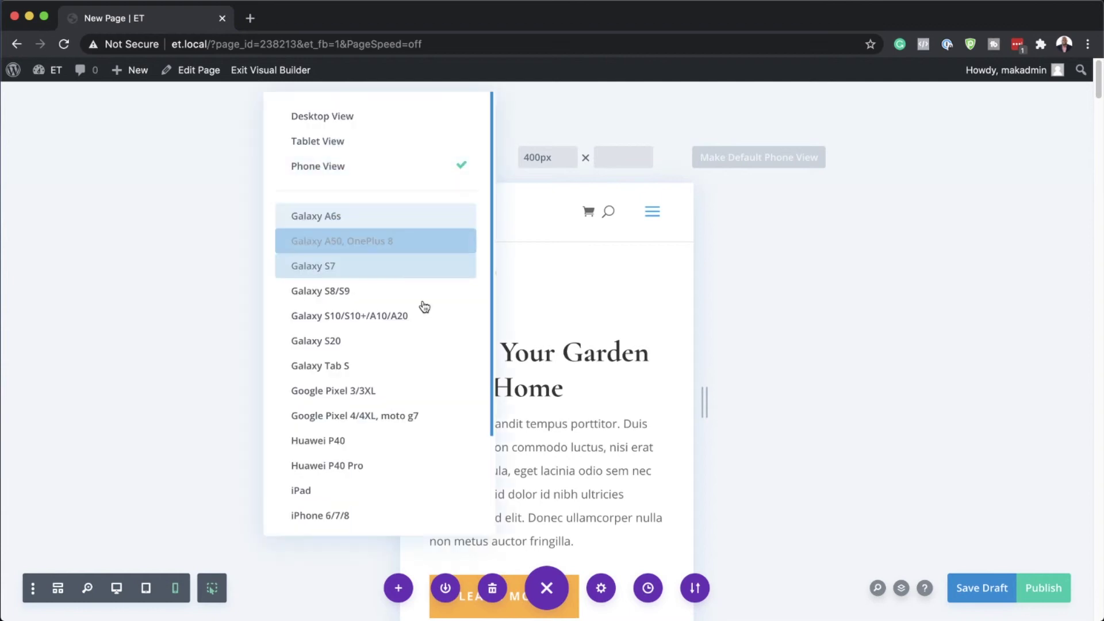
{"action": "scroll", "coordinate": [437, 360], "scroll_direction": "down", "scroll_amount": 3}
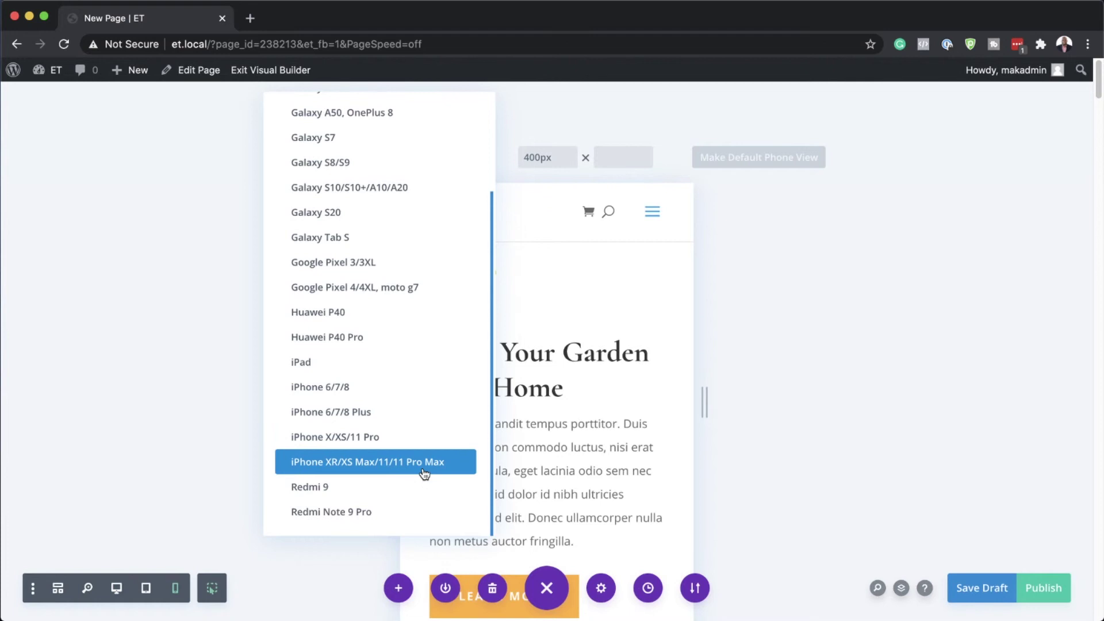
{"action": "scroll", "coordinate": [402, 365], "scroll_direction": "up", "scroll_amount": 3}
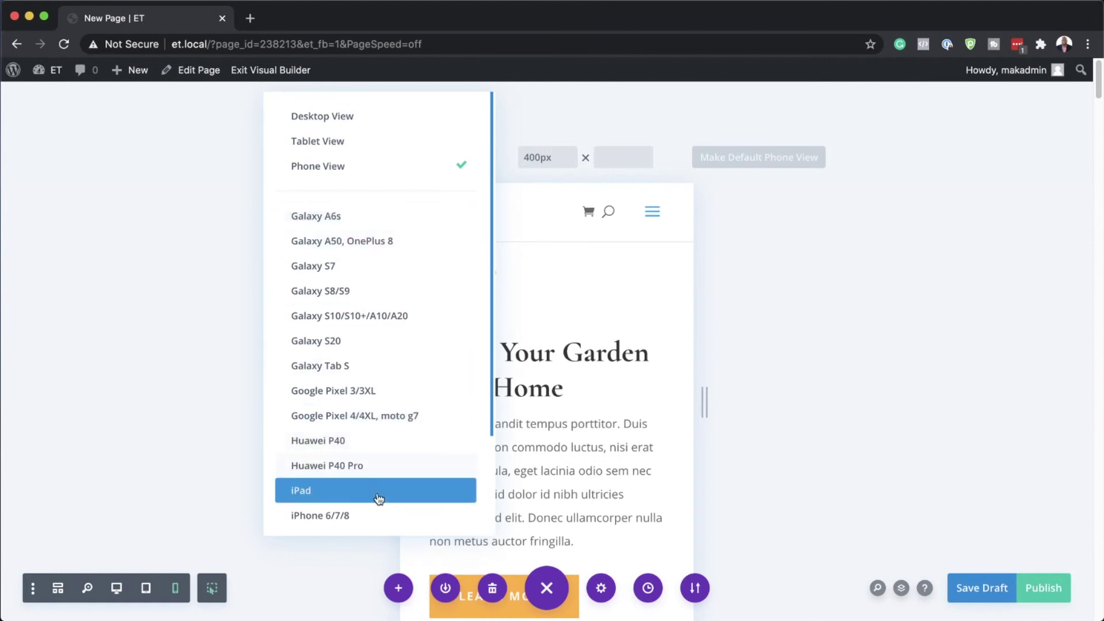
{"action": "scroll", "coordinate": [381, 498], "scroll_direction": "down", "scroll_amount": 1}
{"action": "scroll", "coordinate": [383, 498], "scroll_direction": "down", "scroll_amount": 2}
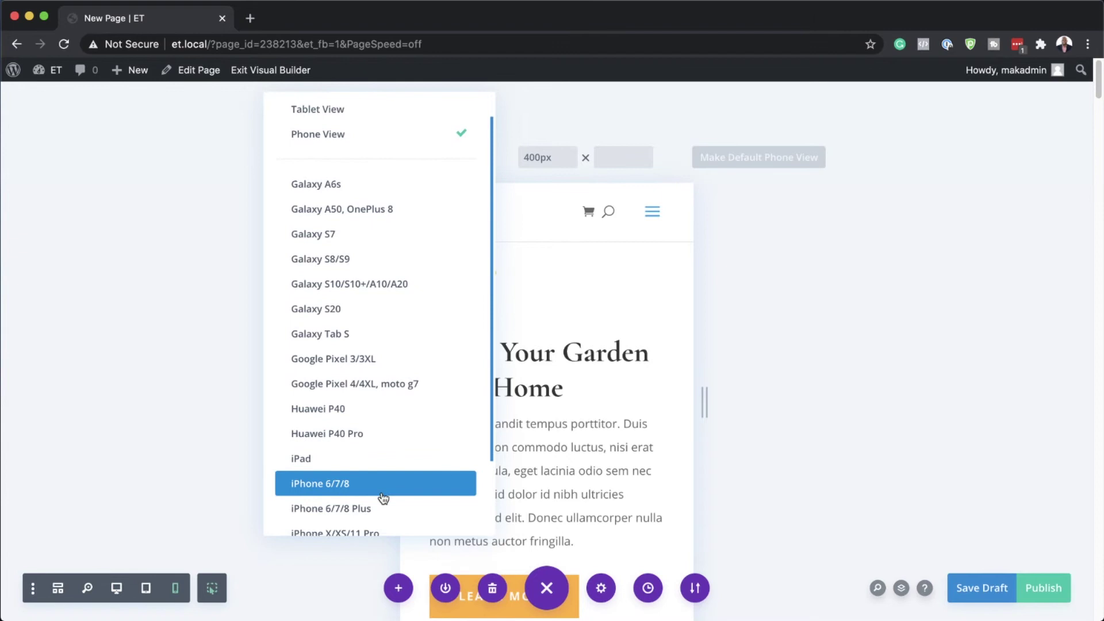
{"action": "scroll", "coordinate": [384, 498], "scroll_direction": "down", "scroll_amount": 1}
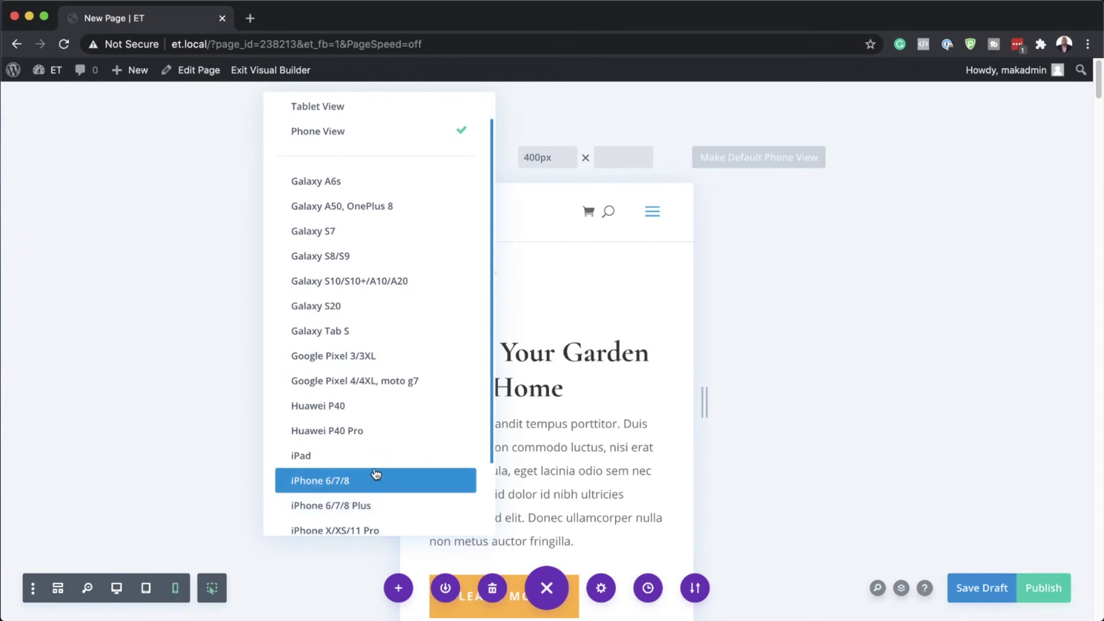
{"action": "left_click", "coordinate": [378, 482]}
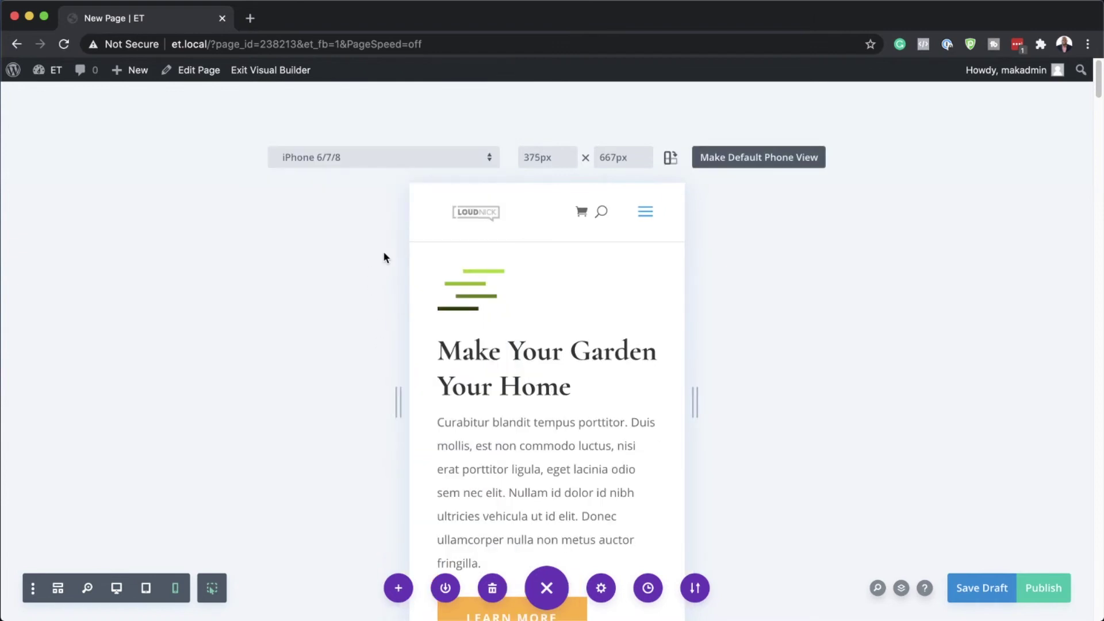
Step: Review the upper page sections at iPhone 6/7/8 size and change the preview device to iPhone XR/XS Max/11/11 Pro Max
{"action": "scroll", "coordinate": [346, 458], "scroll_direction": "down", "scroll_amount": 4}
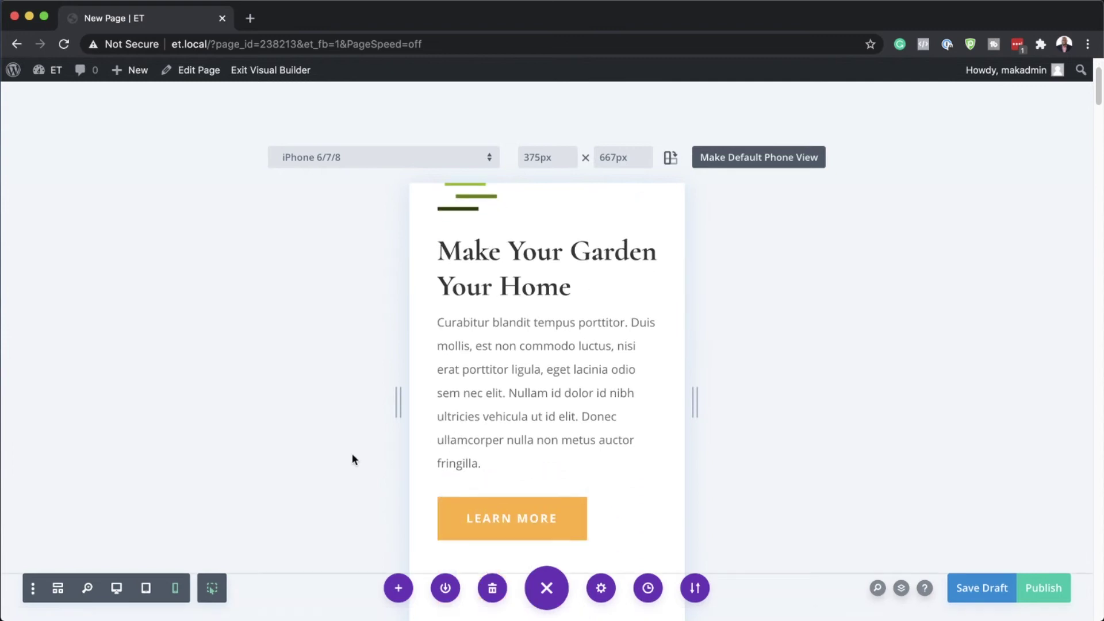
{"action": "scroll", "coordinate": [349, 506], "scroll_direction": "down", "scroll_amount": 2}
{"action": "scroll", "coordinate": [348, 511], "scroll_direction": "down", "scroll_amount": 7}
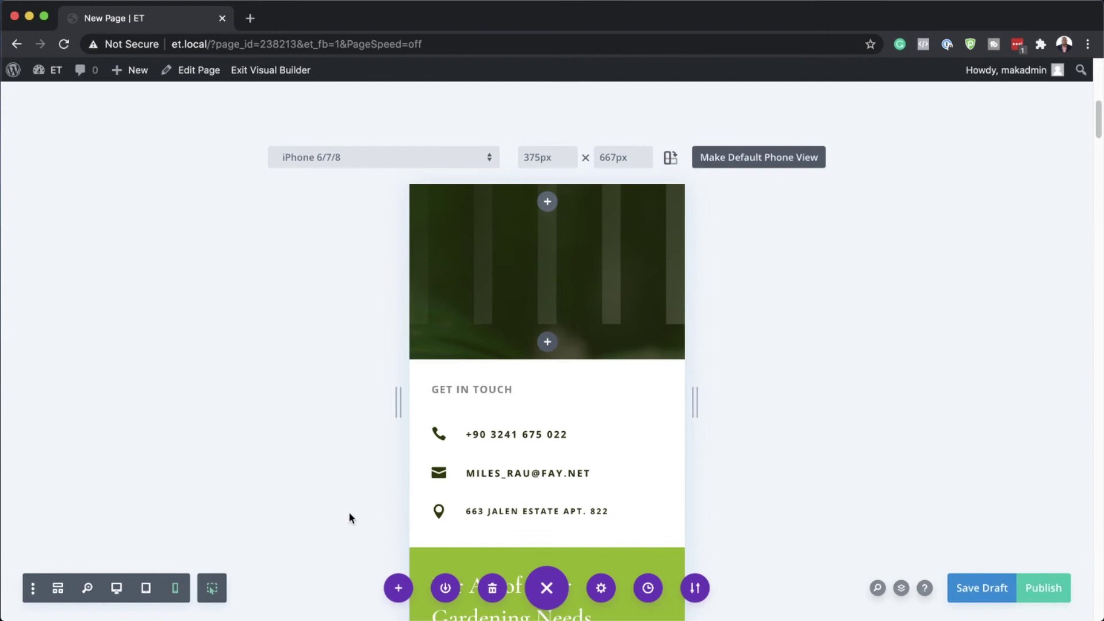
{"action": "scroll", "coordinate": [366, 486], "scroll_direction": "up", "scroll_amount": 12}
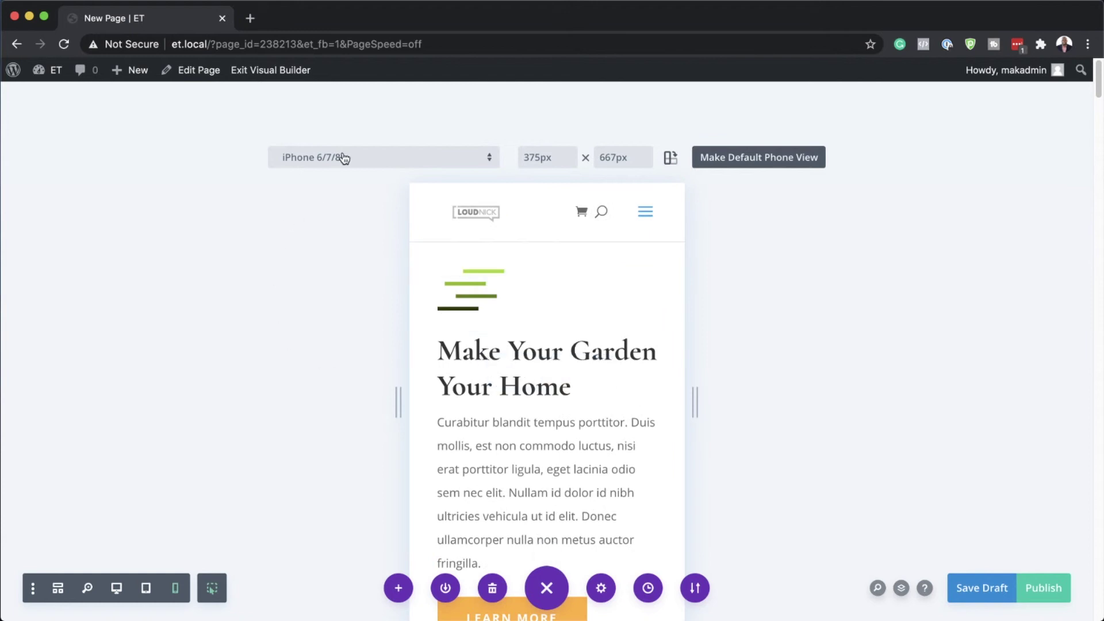
{"action": "left_click", "coordinate": [351, 165]}
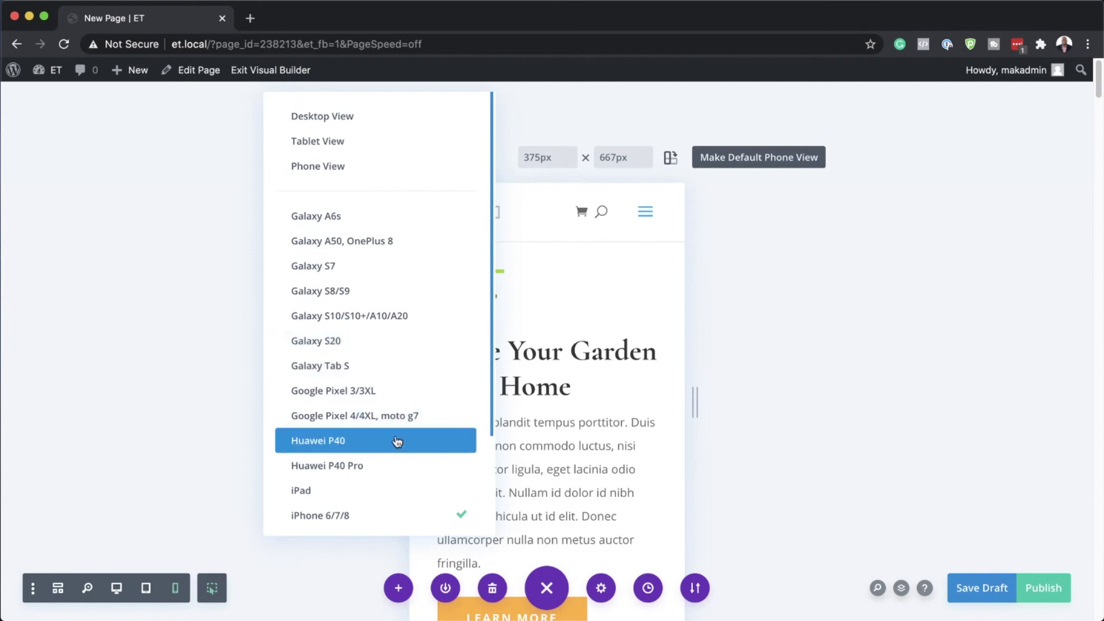
{"action": "scroll", "coordinate": [397, 442], "scroll_direction": "down", "scroll_amount": 3}
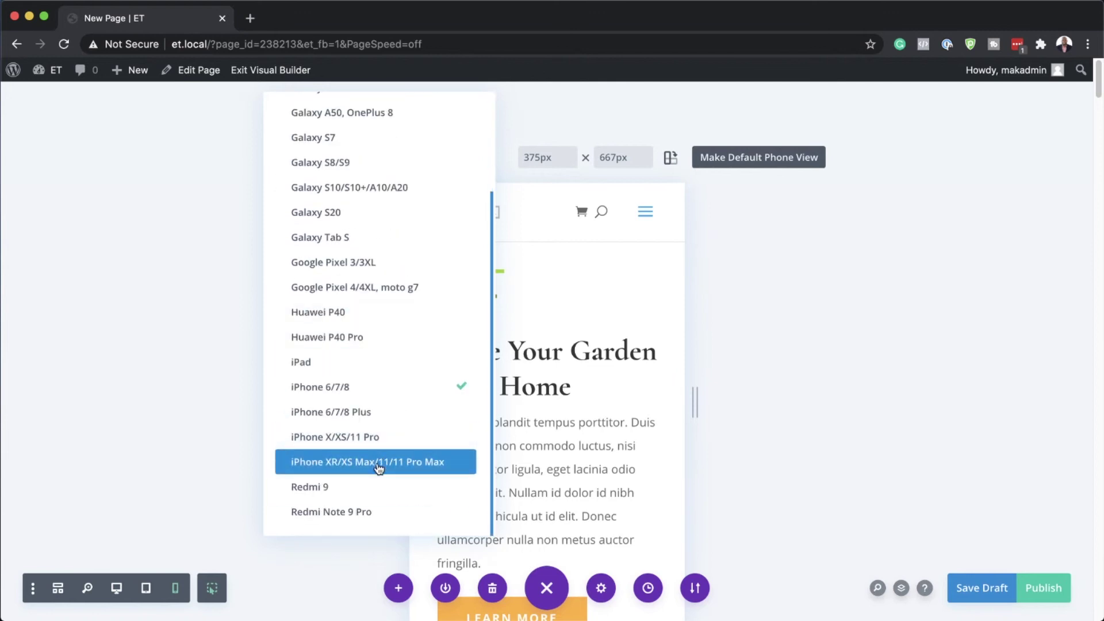
{"action": "left_click", "coordinate": [377, 466]}
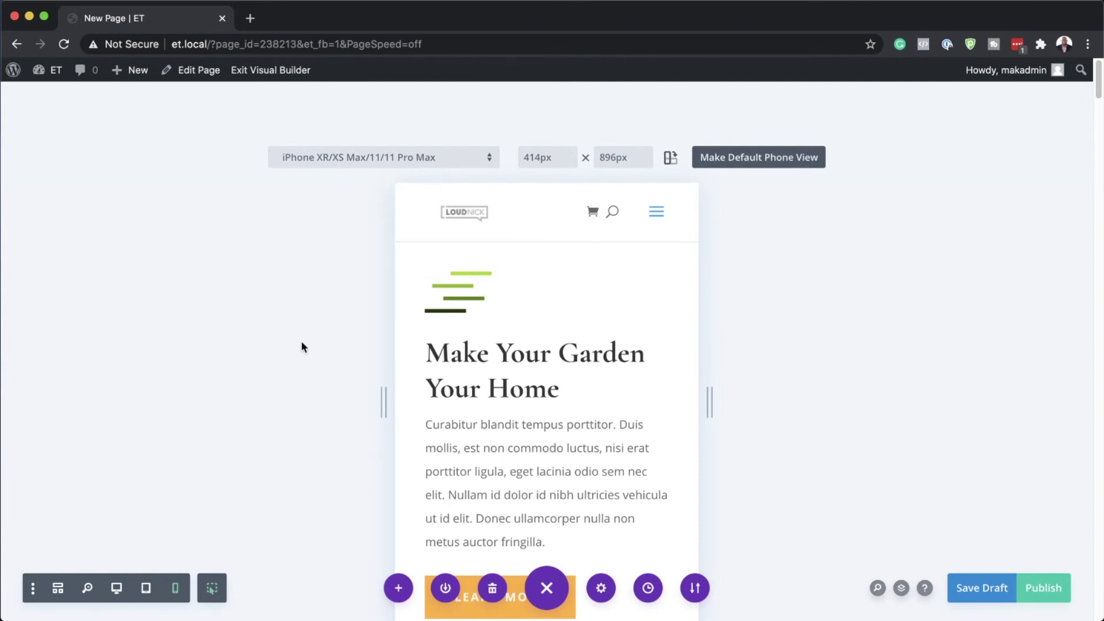
Step: Rotate the phone preview to landscape and review the page down to the Trimming & Cleanup service
{"action": "left_click", "coordinate": [670, 159]}
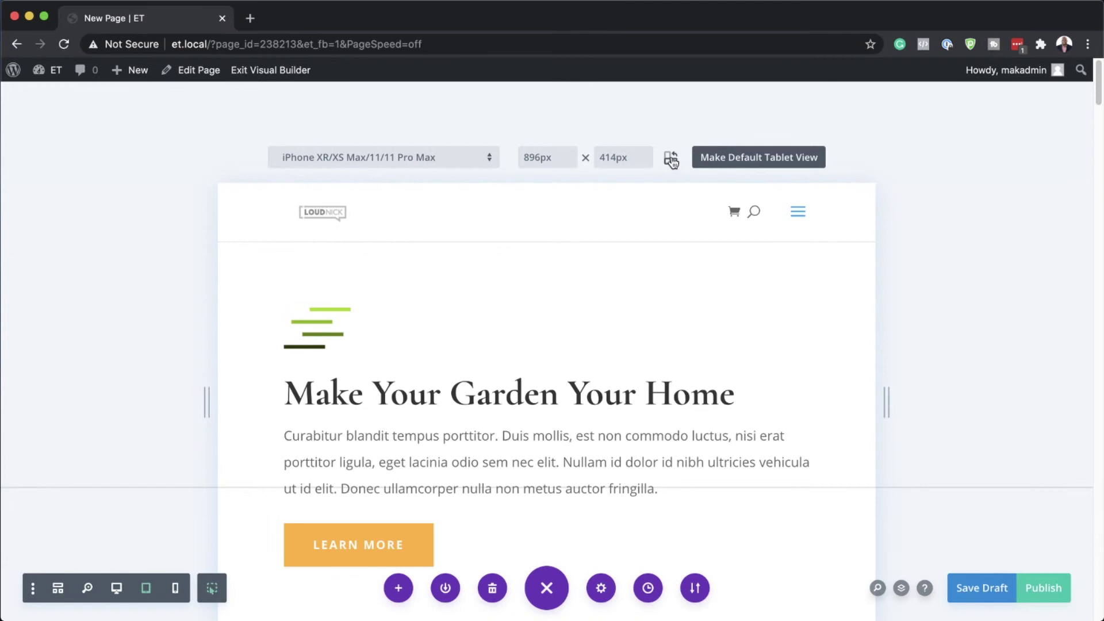
{"action": "scroll", "coordinate": [402, 380], "scroll_direction": "down", "scroll_amount": 8}
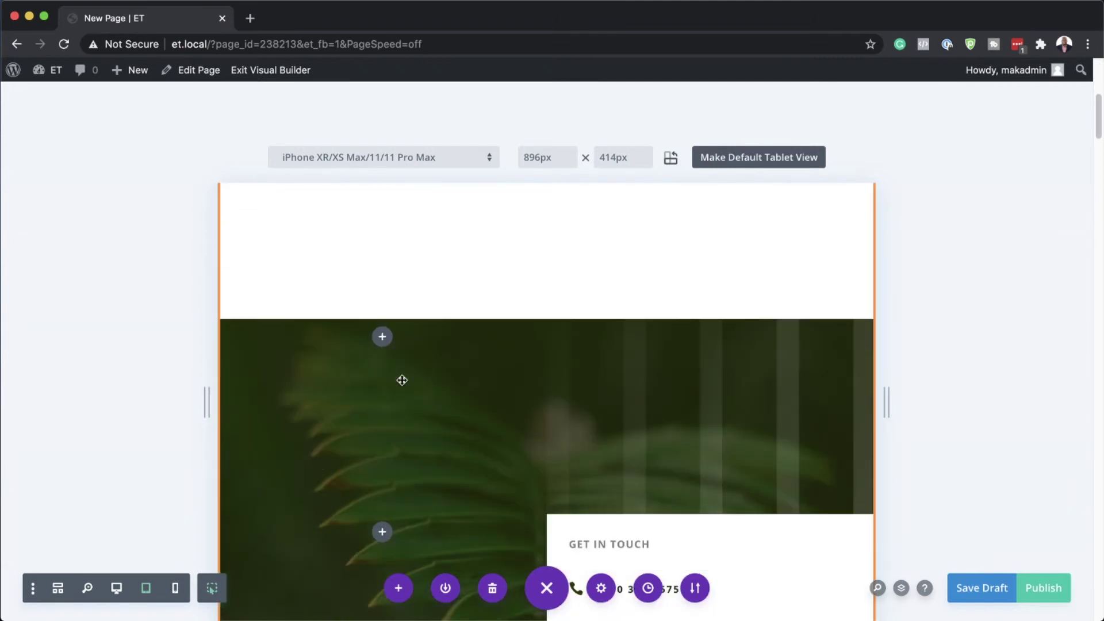
{"action": "scroll", "coordinate": [402, 380], "scroll_direction": "down", "scroll_amount": 20}
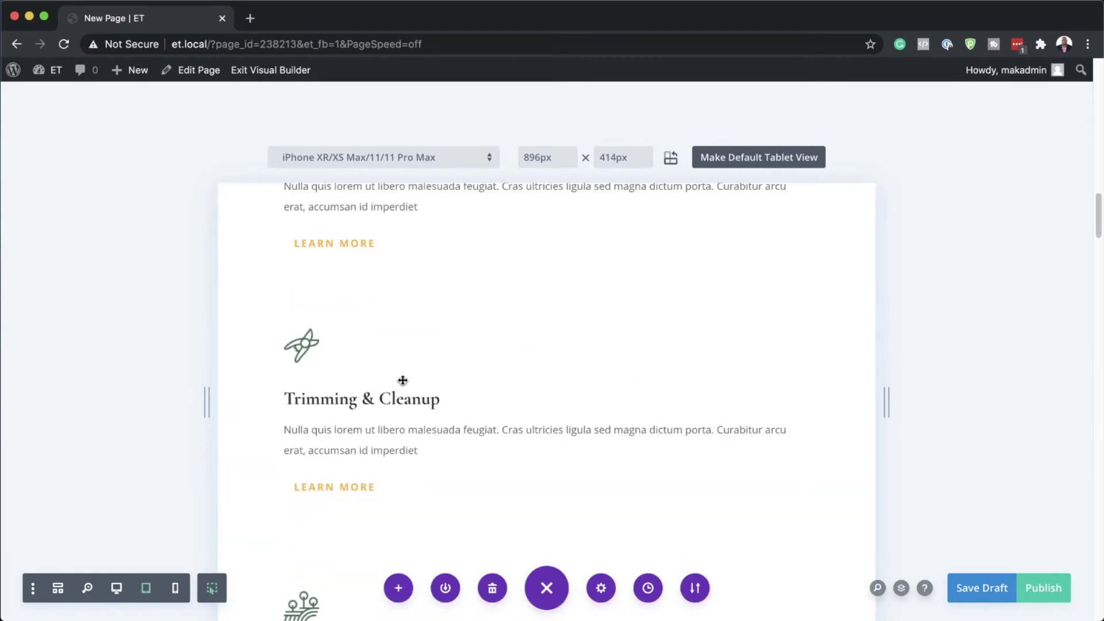
{"action": "scroll", "coordinate": [402, 380], "scroll_direction": "up", "scroll_amount": 20}
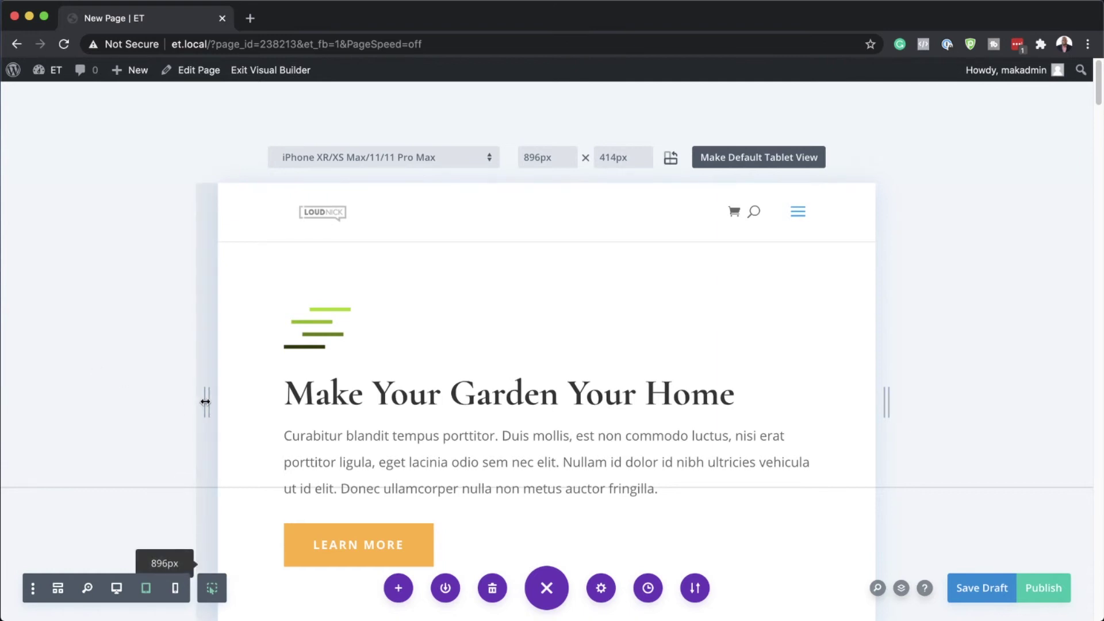
Step: Resize the landscape preview to a custom width of about 980 px and rotate it to portrait
{"action": "left_click_drag", "start_coordinate": [205, 401], "coordinate": [293, 402]}
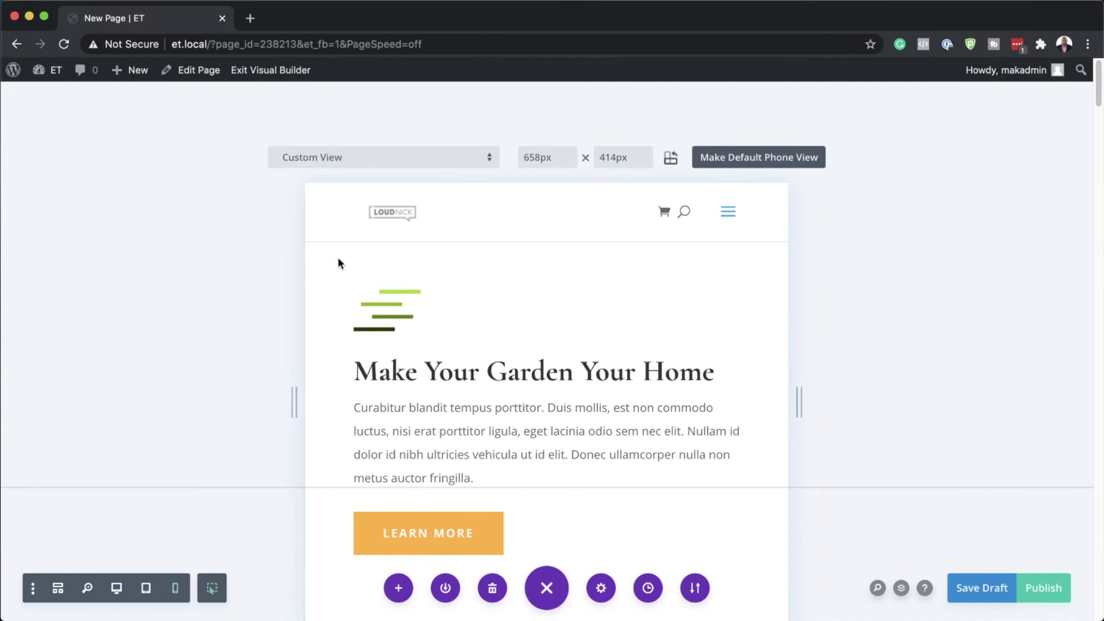
{"action": "mouse_move", "coordinate": [293, 402]}
{"action": "left_mouse_down"}
{"action": "mouse_move", "coordinate": [441, 399]}
{"action": "mouse_move", "coordinate": [58, 403]}
{"action": "mouse_move", "coordinate": [525, 189]}
{"action": "mouse_move", "coordinate": [677, 156]}
{"action": "mouse_move", "coordinate": [671, 165]}
{"action": "left_mouse_up"}
{"action": "left_click", "coordinate": [671, 167]}
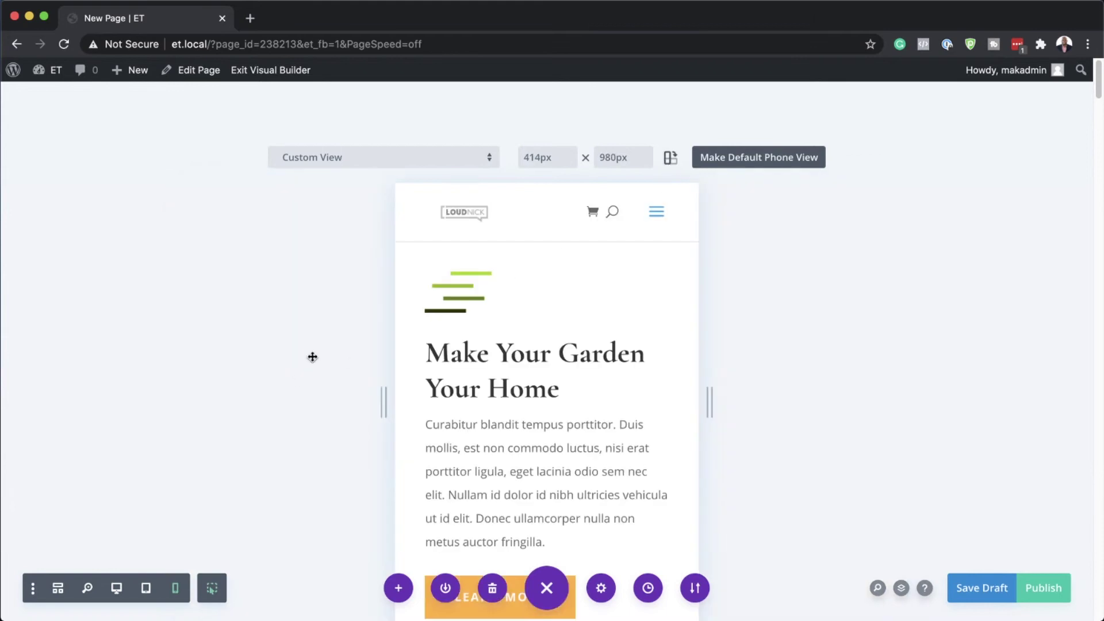
Step: Resize the custom preview to about 718 px wide and 986 px high, and return to desktop view
{"action": "mouse_move", "coordinate": [387, 404]}
{"action": "left_click_drag", "start_coordinate": [387, 404], "coordinate": [272, 414]}
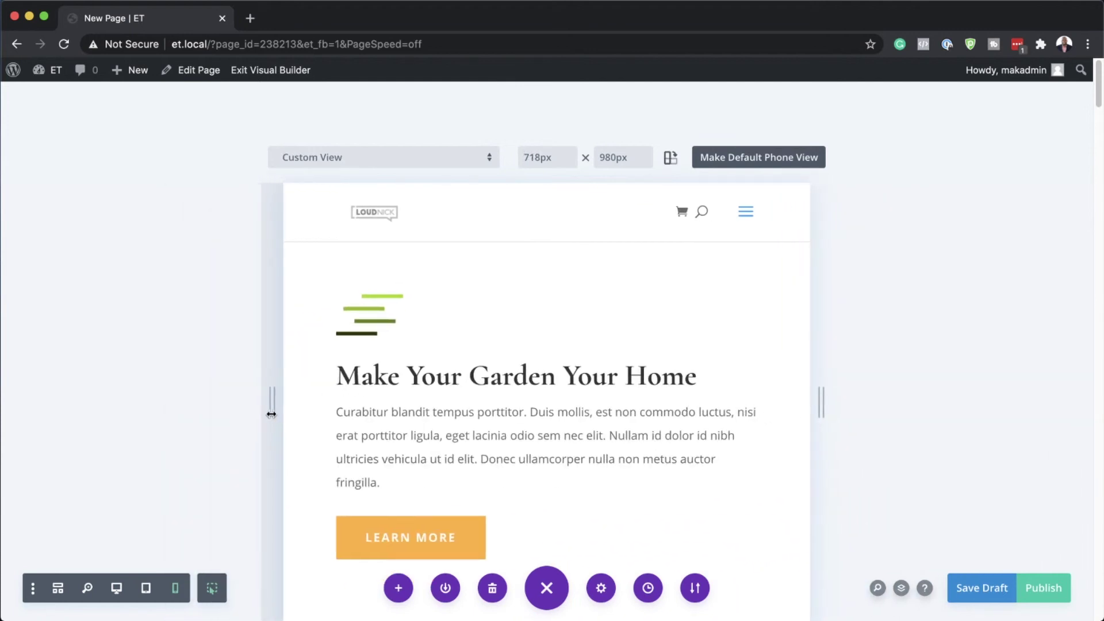
{"action": "scroll", "coordinate": [180, 452], "scroll_direction": "down", "scroll_amount": 5}
{"action": "mouse_move", "coordinate": [179, 454]}
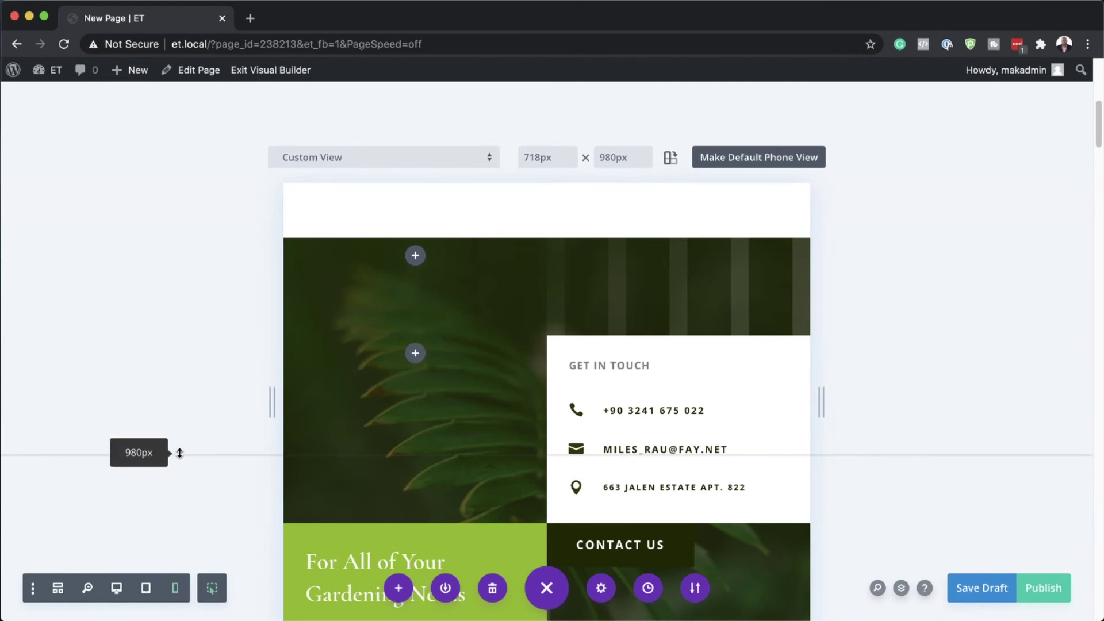
{"action": "left_click_drag", "start_coordinate": [180, 453], "coordinate": [182, 457]}
{"action": "mouse_move", "coordinate": [182, 458]}
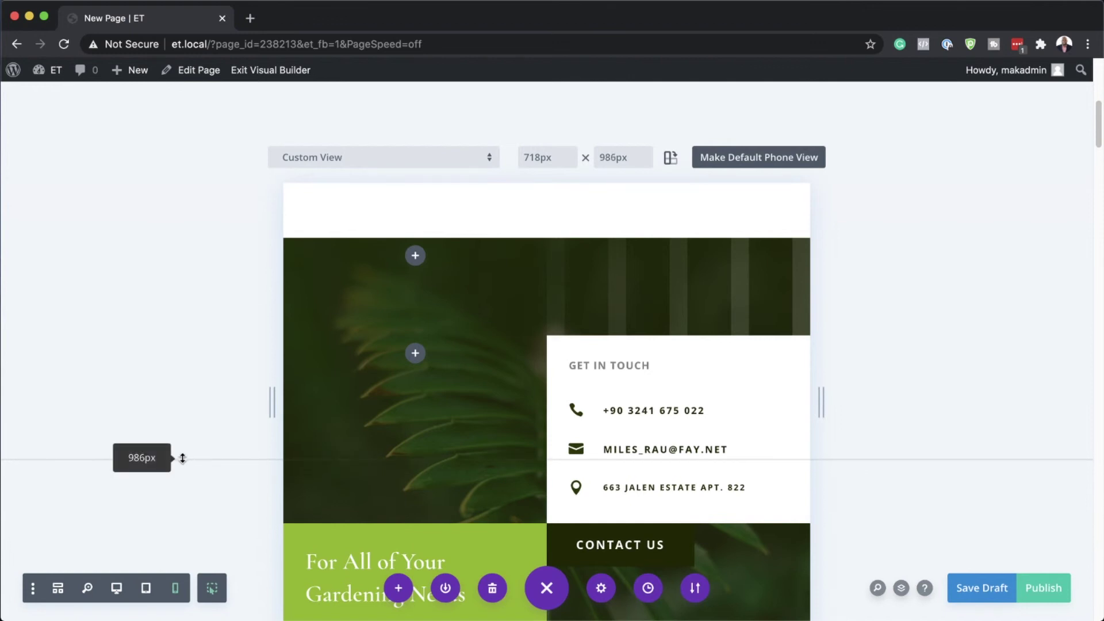
{"action": "scroll", "coordinate": [401, 424], "scroll_direction": "up", "scroll_amount": 1}
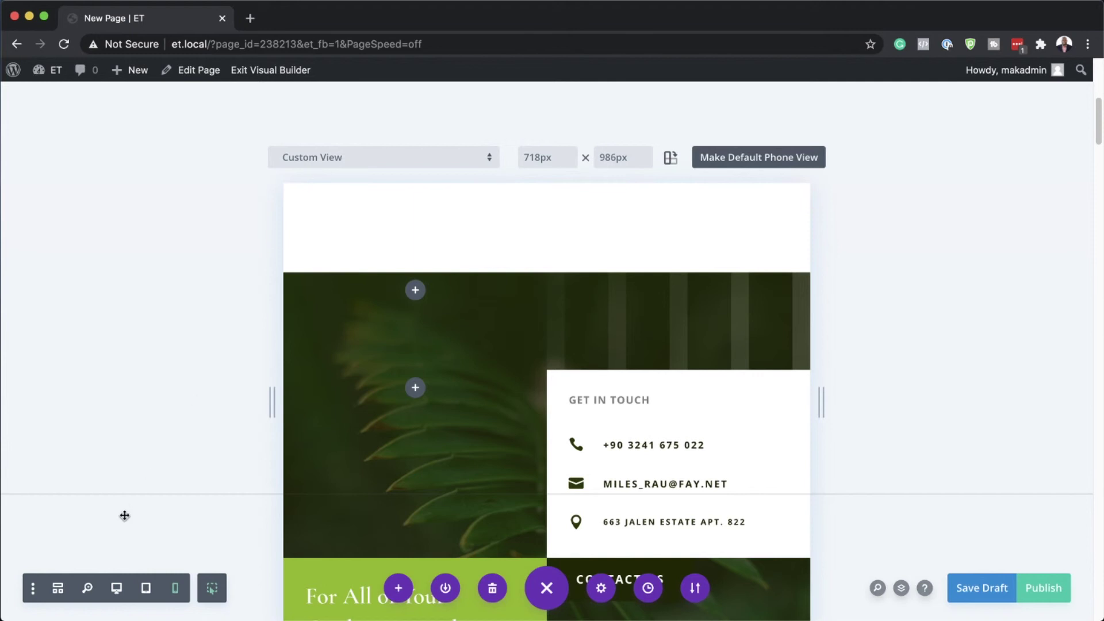
{"action": "left_click", "coordinate": [117, 588]}
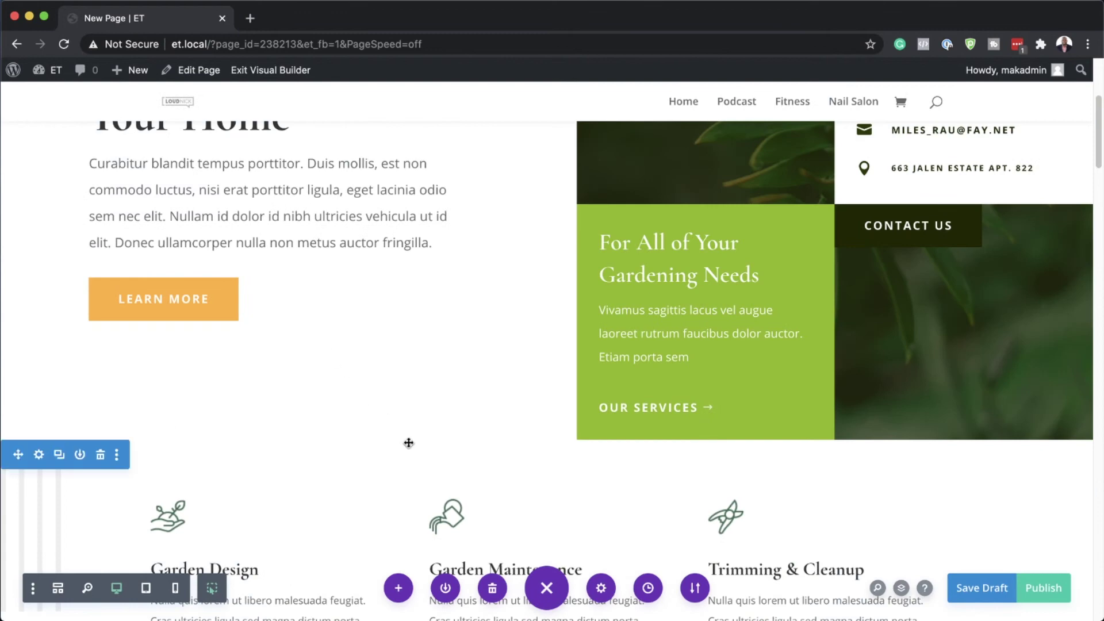
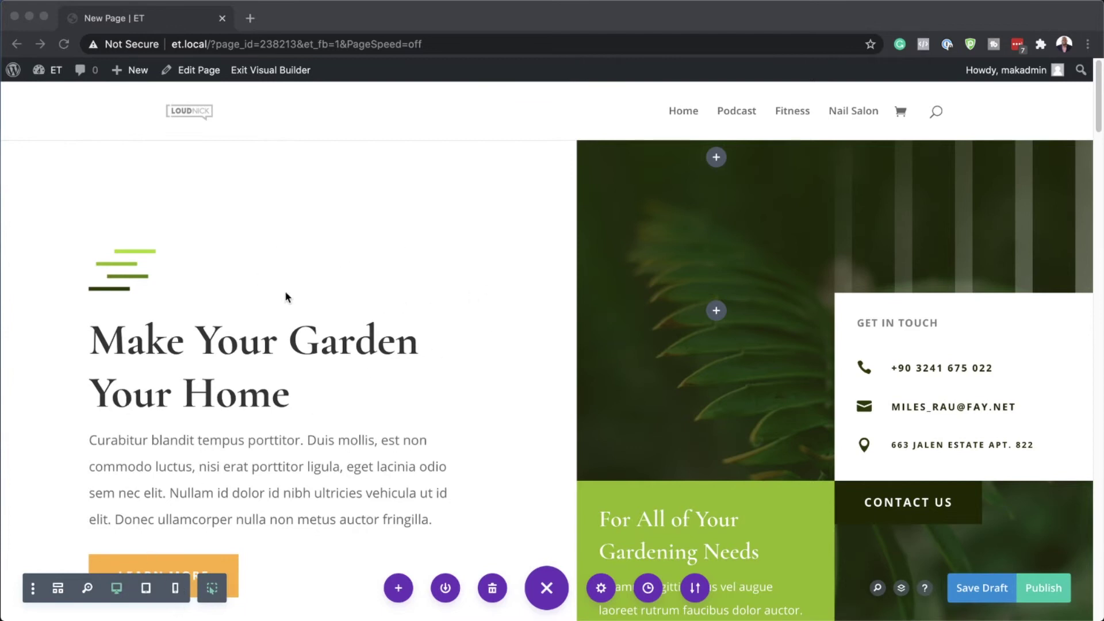
Step: Change the preview from tablet view to phone view and apply the iPhone 6/7/8 preset
{"action": "left_click", "coordinate": [148, 590]}
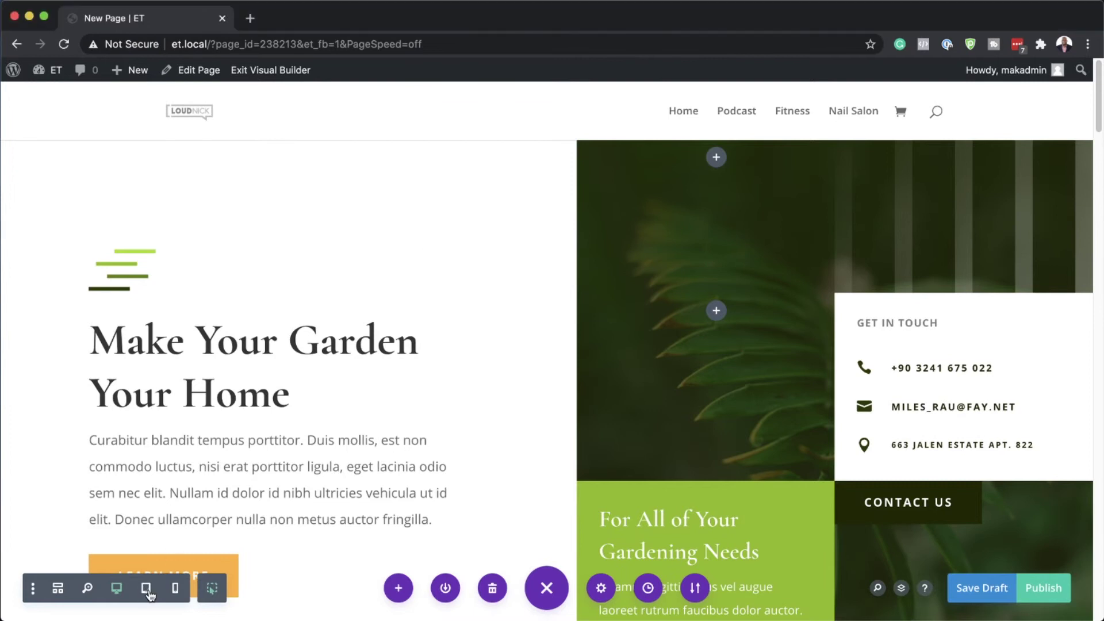
{"action": "left_click", "coordinate": [147, 589]}
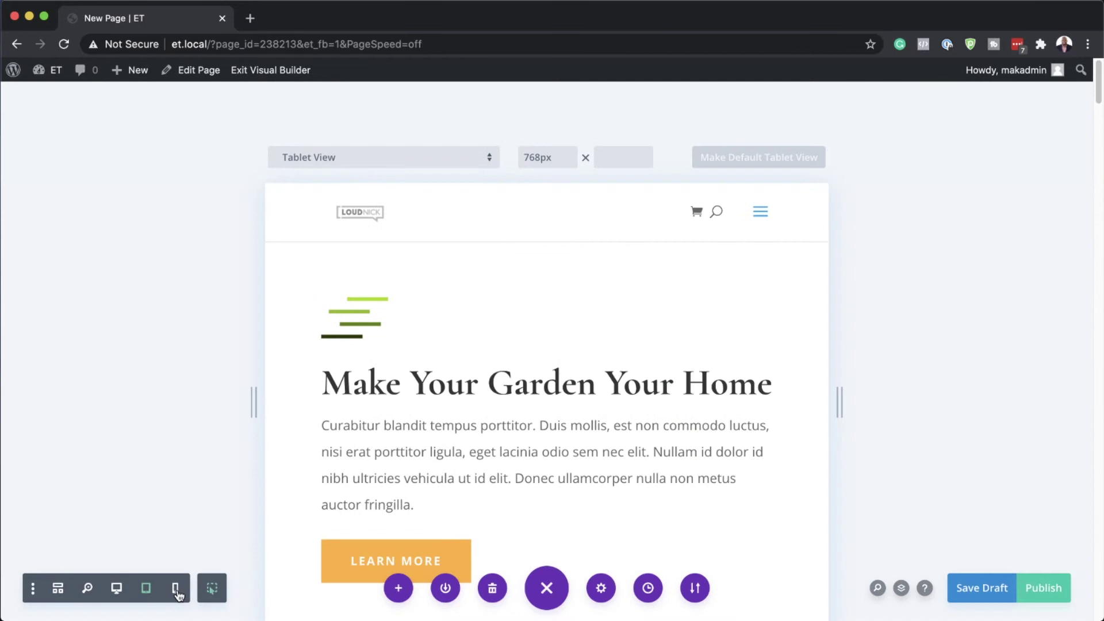
{"action": "left_click", "coordinate": [176, 592]}
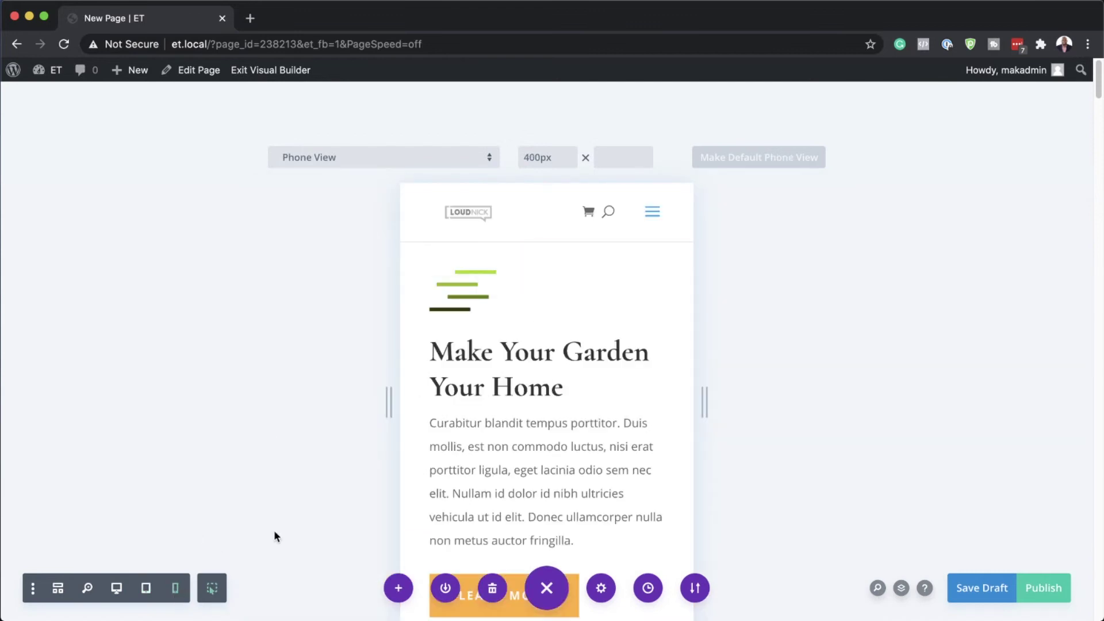
{"action": "left_click", "coordinate": [489, 169]}
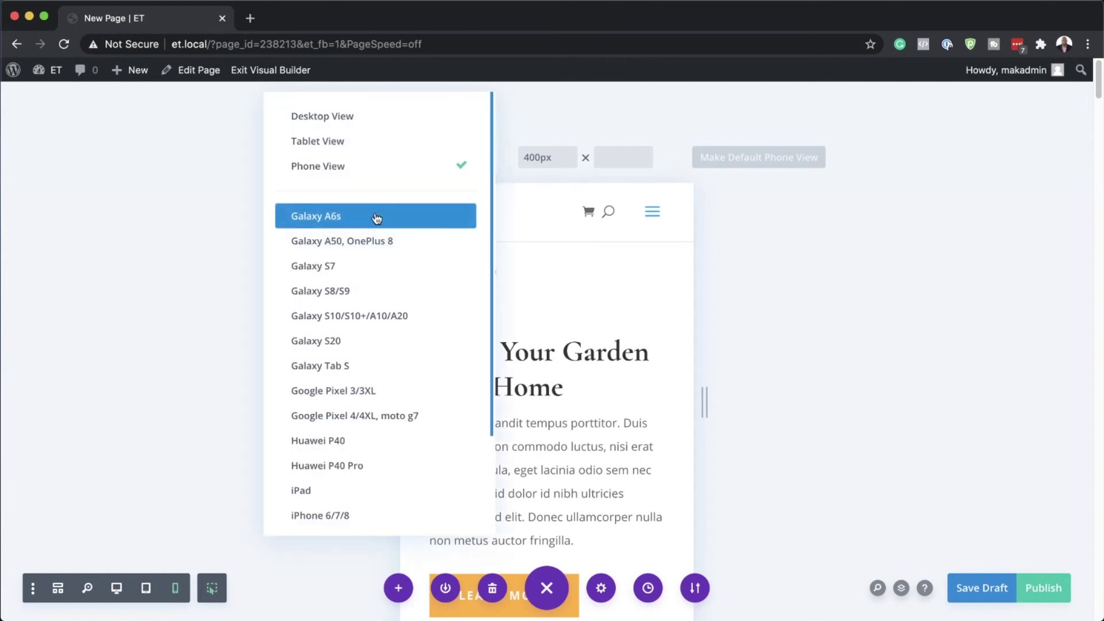
{"action": "scroll", "coordinate": [376, 444], "scroll_direction": "down", "scroll_amount": 2}
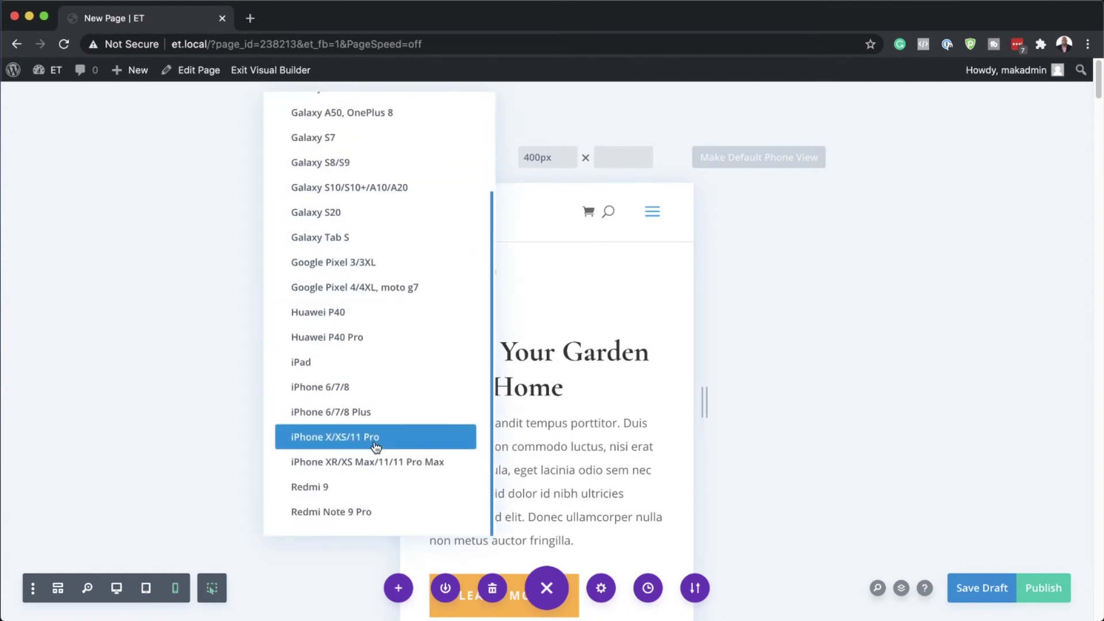
{"action": "left_click", "coordinate": [385, 391]}
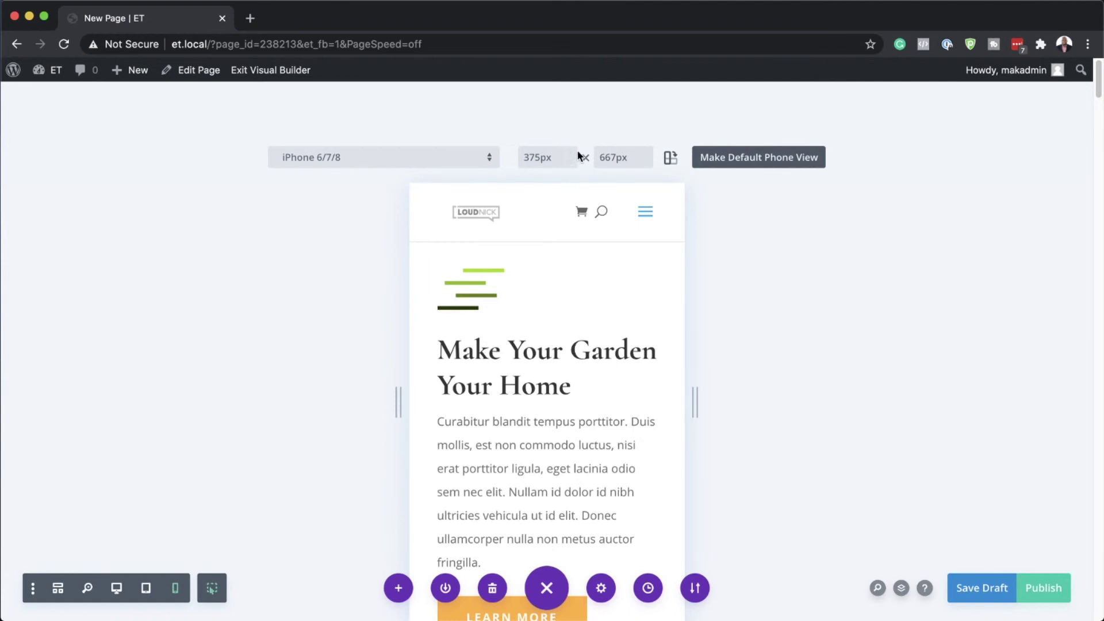
Step: Set the phone preview's width to 400 px
{"action": "left_click_drag", "start_coordinate": [525, 157], "coordinate": [545, 157]}
{"action": "type", "text": "400"}
{"action": "key", "text": "Return"}
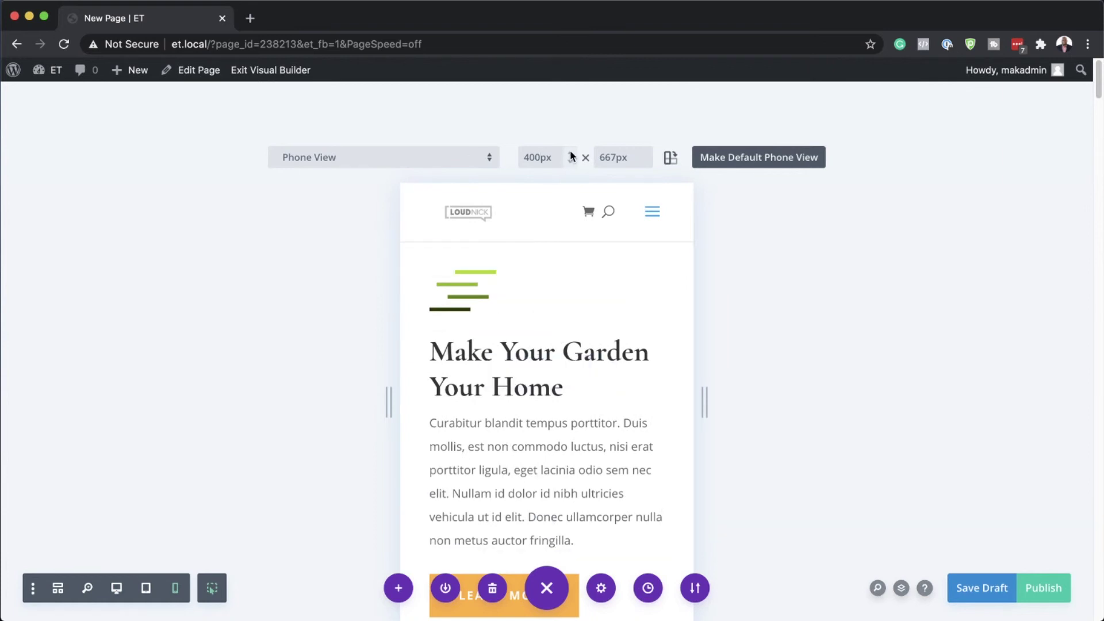
Step: Increase the preview width in 1 px increments to 405 px
{"action": "left_click", "coordinate": [571, 153]}
{"action": "left_click", "coordinate": [570, 153]}
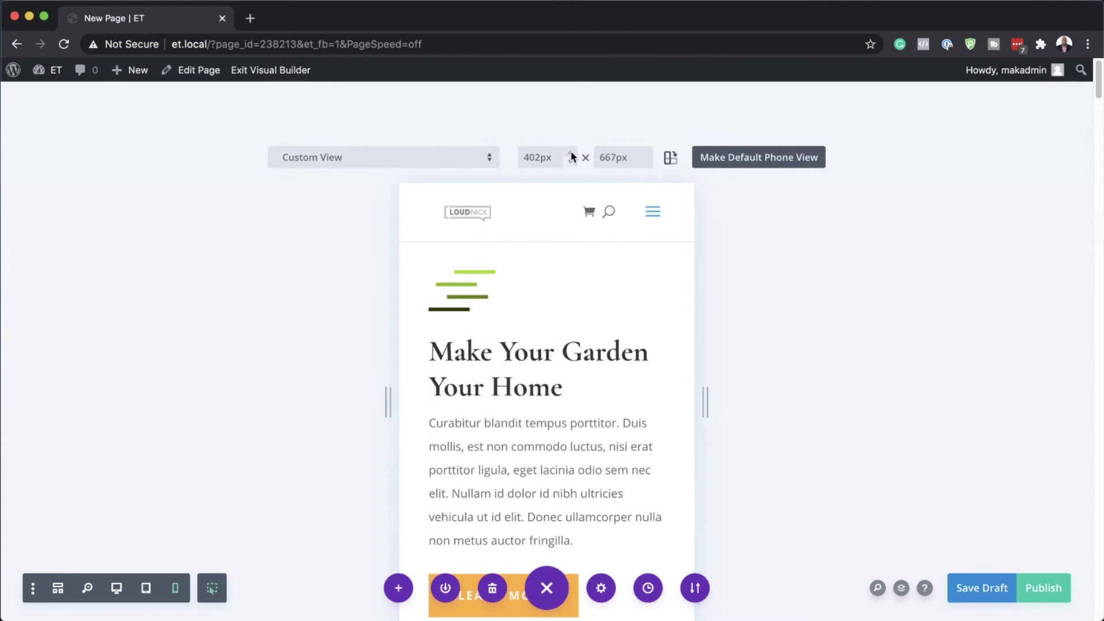
{"action": "left_click", "coordinate": [571, 153]}
{"action": "left_click", "coordinate": [571, 154]}
{"action": "left_click", "coordinate": [571, 153]}
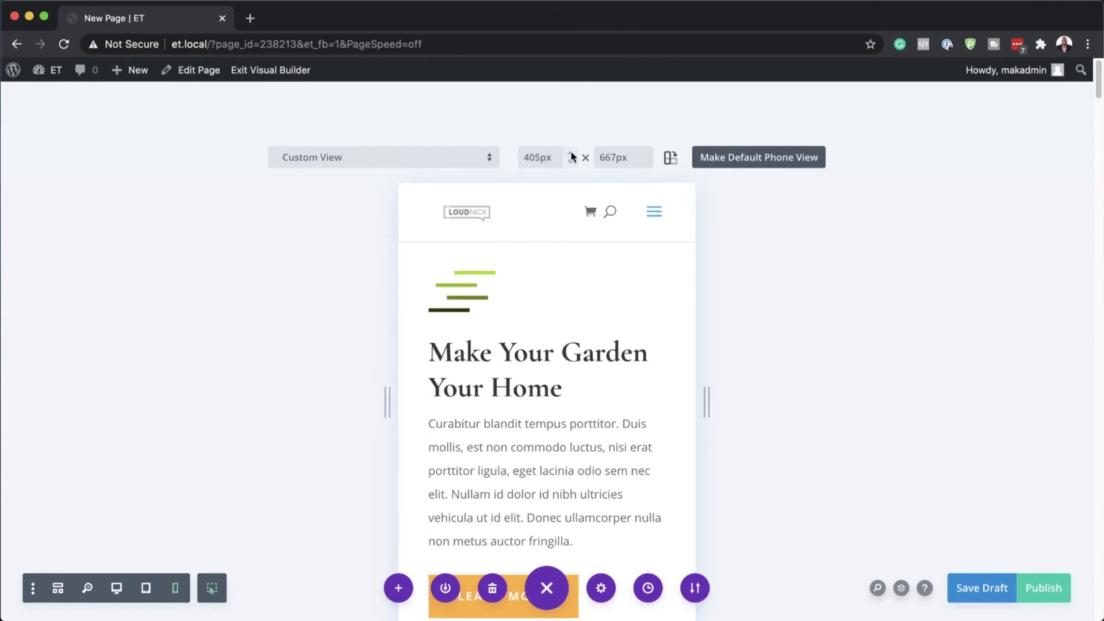
Step: Set the phone preview's width to 500 px
{"action": "left_click", "coordinate": [572, 153]}
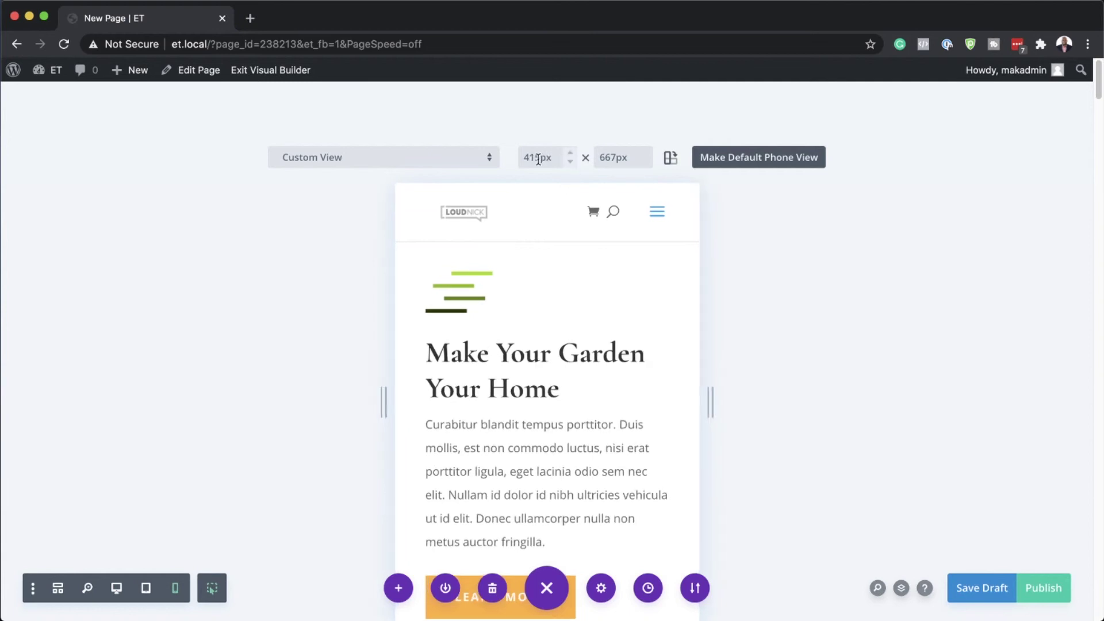
{"action": "left_click_drag", "start_coordinate": [540, 157], "coordinate": [521, 157]}
{"action": "type", "text": "500"}
{"action": "mouse_move", "coordinate": [491, 391]}
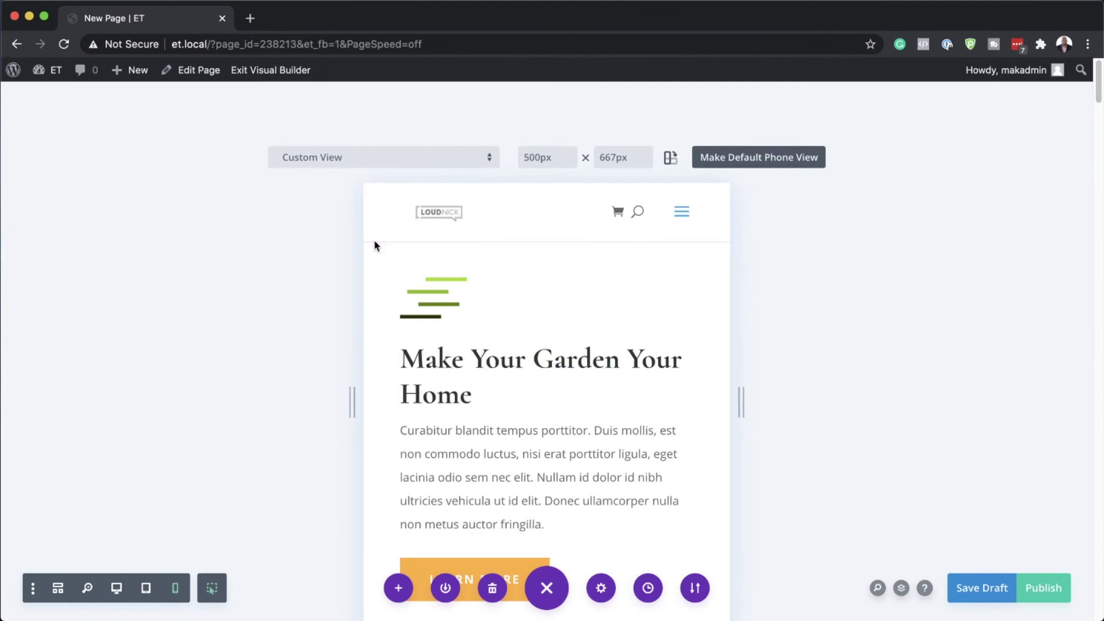
Step: Increase the preview height to about 719 px and reduce the spacing between the intro paragraph and the Learn More button
{"action": "scroll", "coordinate": [619, 420], "scroll_direction": "down", "scroll_amount": 15}
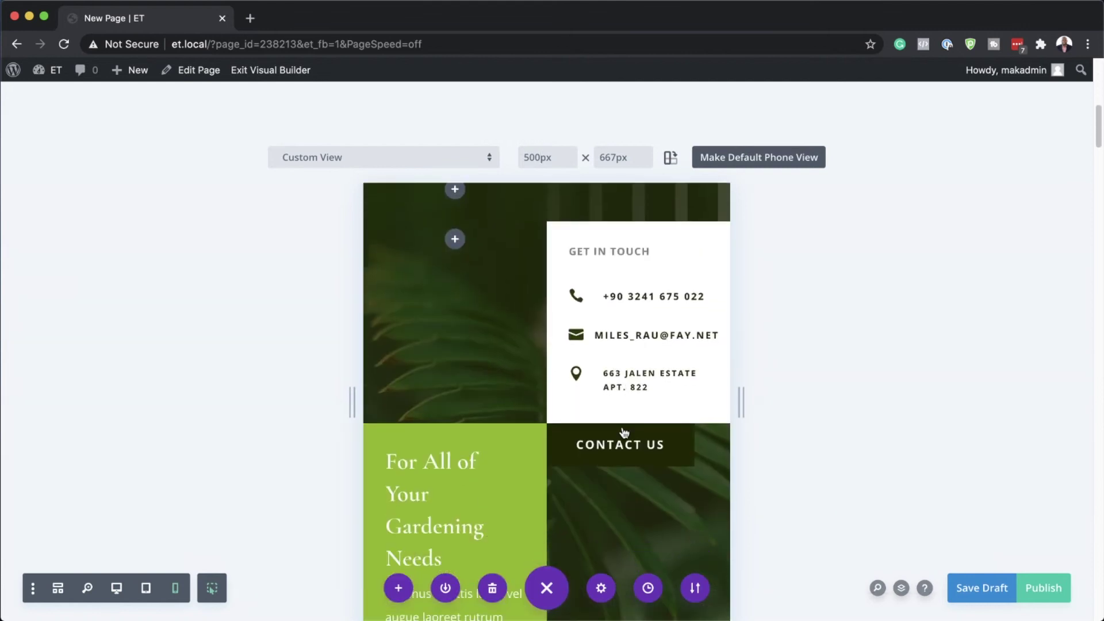
{"action": "scroll", "coordinate": [623, 427], "scroll_direction": "up", "scroll_amount": 20}
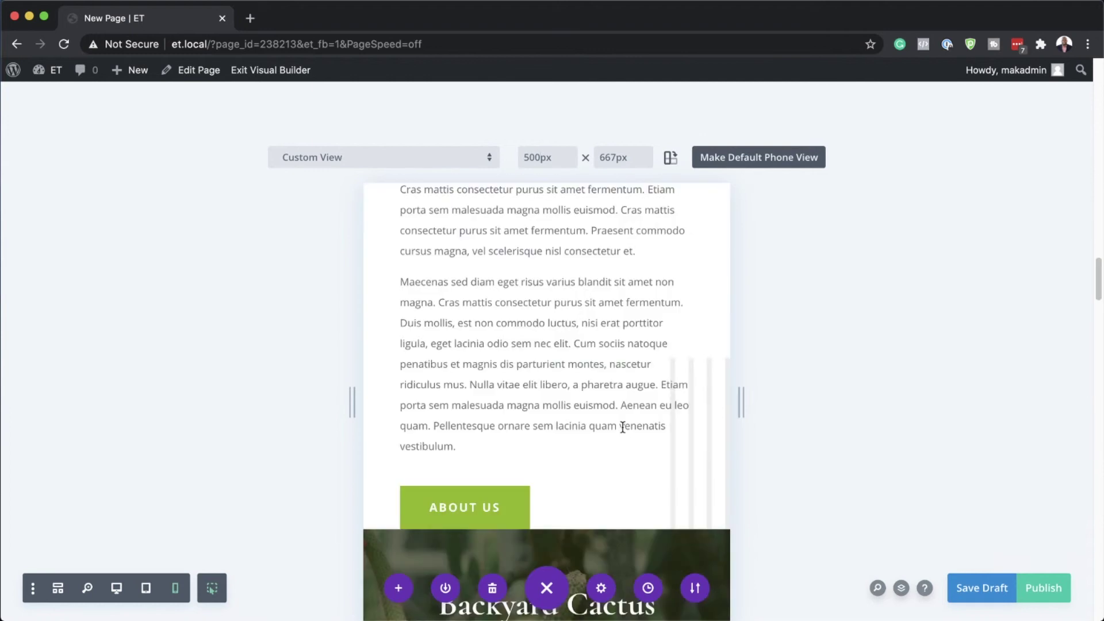
{"action": "scroll", "coordinate": [277, 463], "scroll_direction": "down", "scroll_amount": 4}
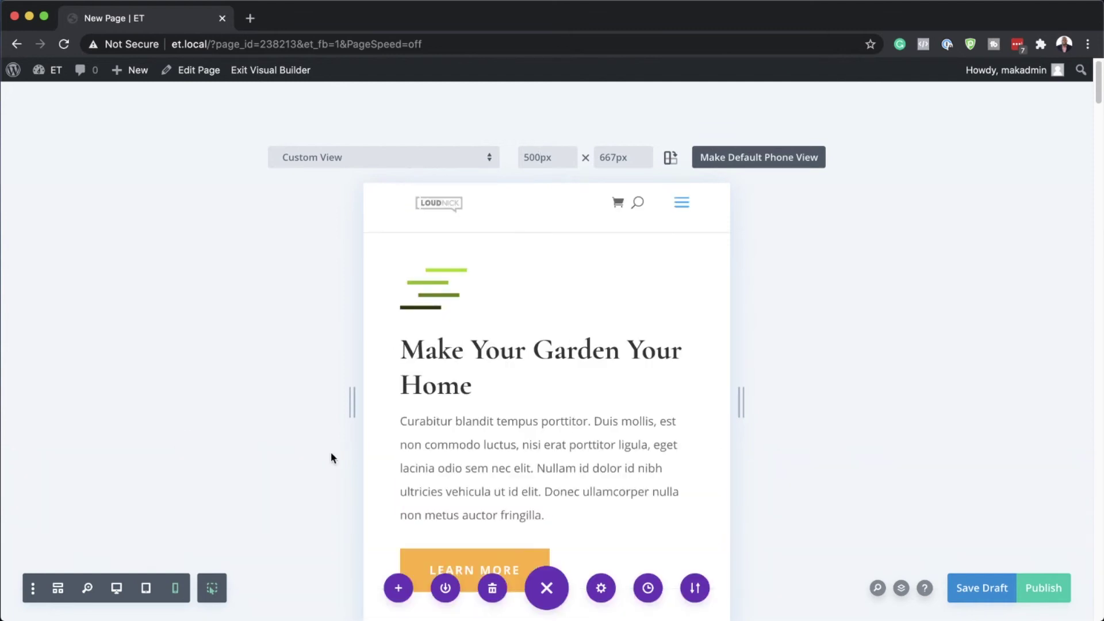
{"action": "scroll", "coordinate": [330, 452], "scroll_direction": "down", "scroll_amount": 4}
{"action": "scroll", "coordinate": [330, 451], "scroll_direction": "down", "scroll_amount": 5}
{"action": "scroll", "coordinate": [330, 452], "scroll_direction": "up", "scroll_amount": 5}
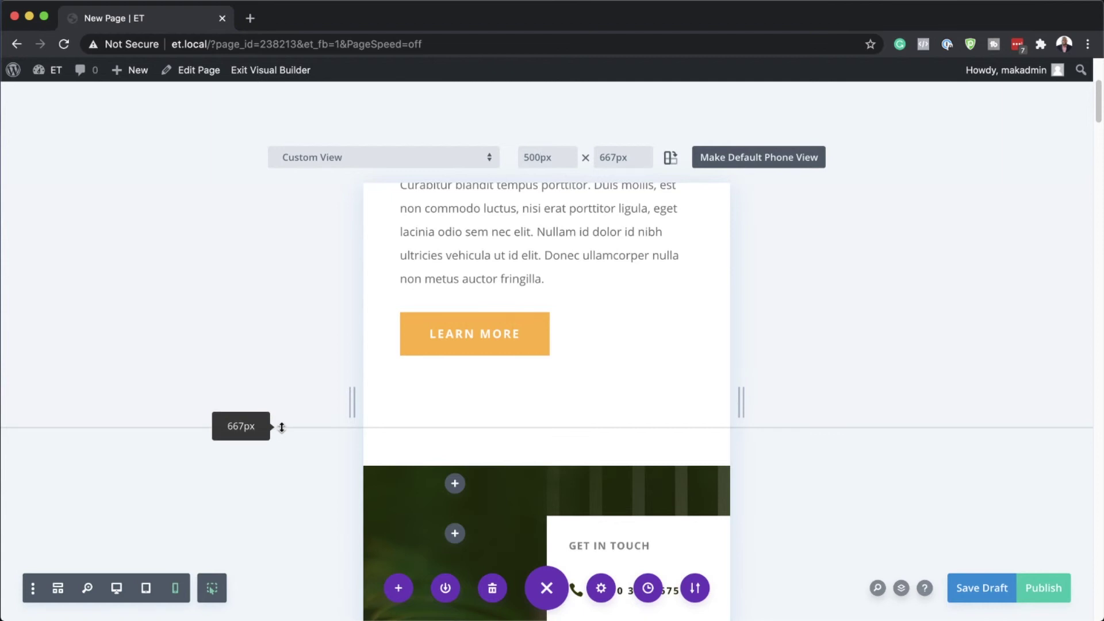
{"action": "left_click_drag", "start_coordinate": [282, 427], "coordinate": [277, 466]}
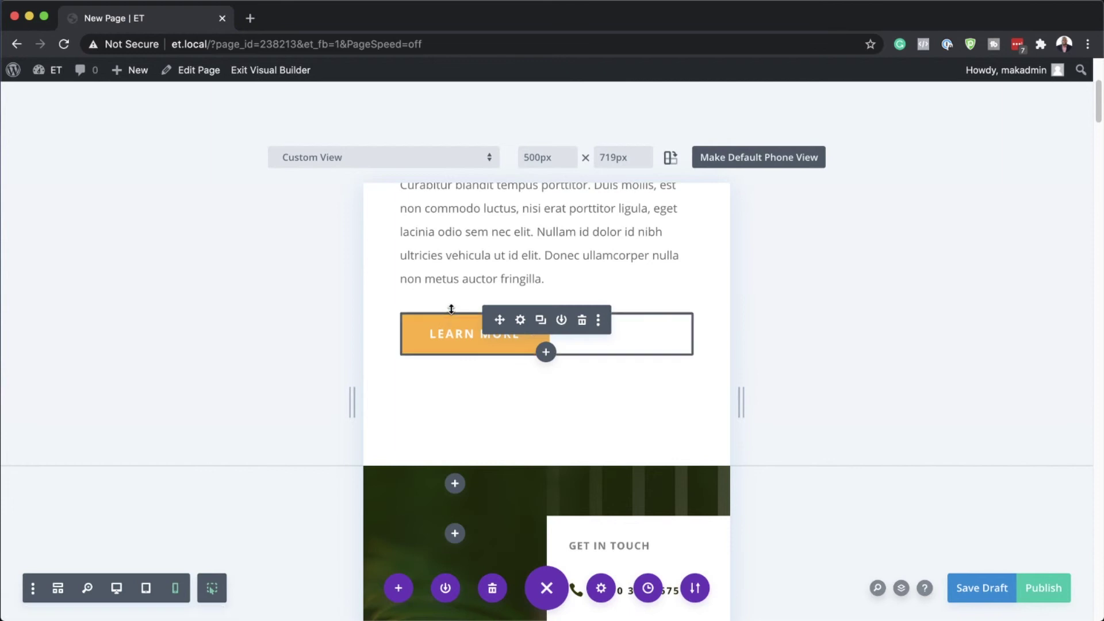
{"action": "left_click_drag", "start_coordinate": [451, 305], "coordinate": [458, 281]}
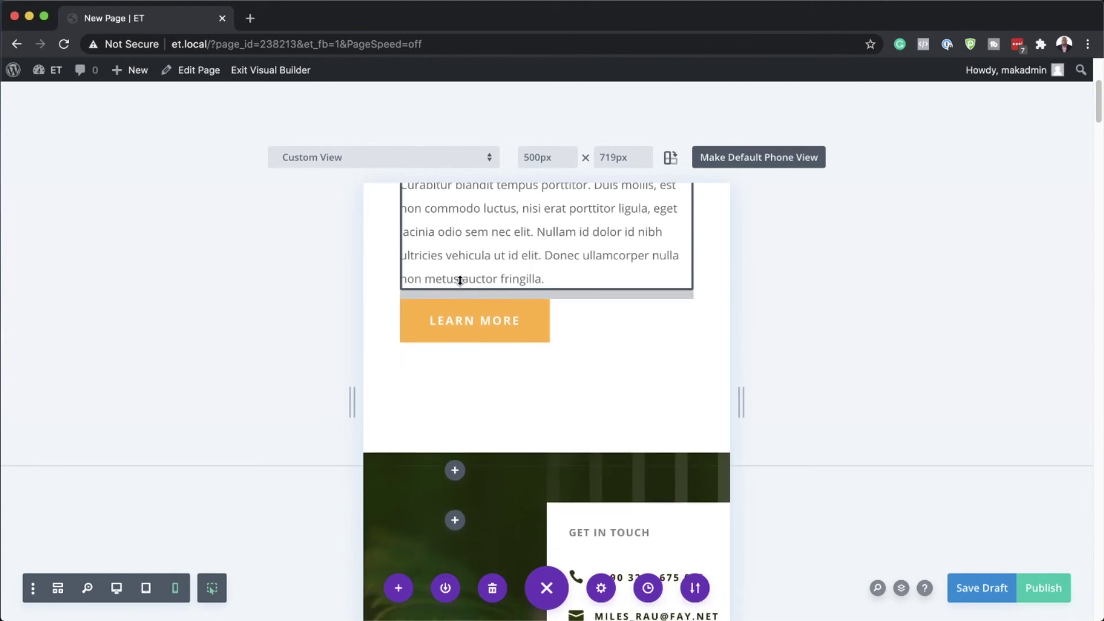
Step: Resize the custom phone preview to about 636 px wide and 701 px high
{"action": "left_click_drag", "start_coordinate": [298, 468], "coordinate": [324, 453]}
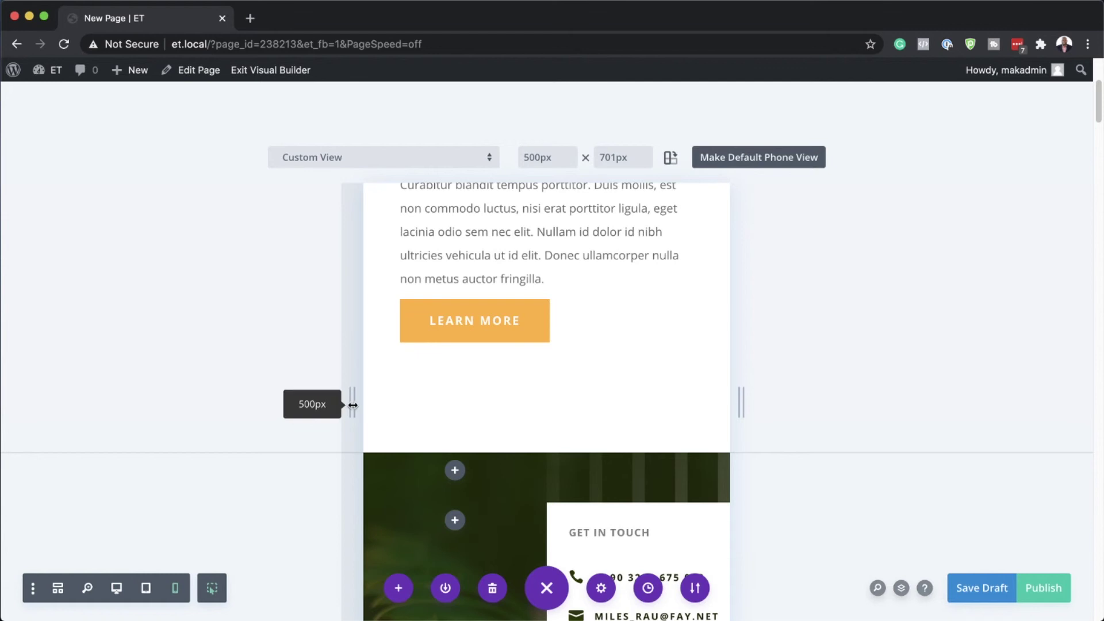
{"action": "mouse_move", "coordinate": [353, 405]}
{"action": "left_mouse_down"}
{"action": "mouse_move", "coordinate": [165, 419]}
{"action": "mouse_move", "coordinate": [468, 414]}
{"action": "mouse_move", "coordinate": [352, 419]}
{"action": "left_mouse_up"}
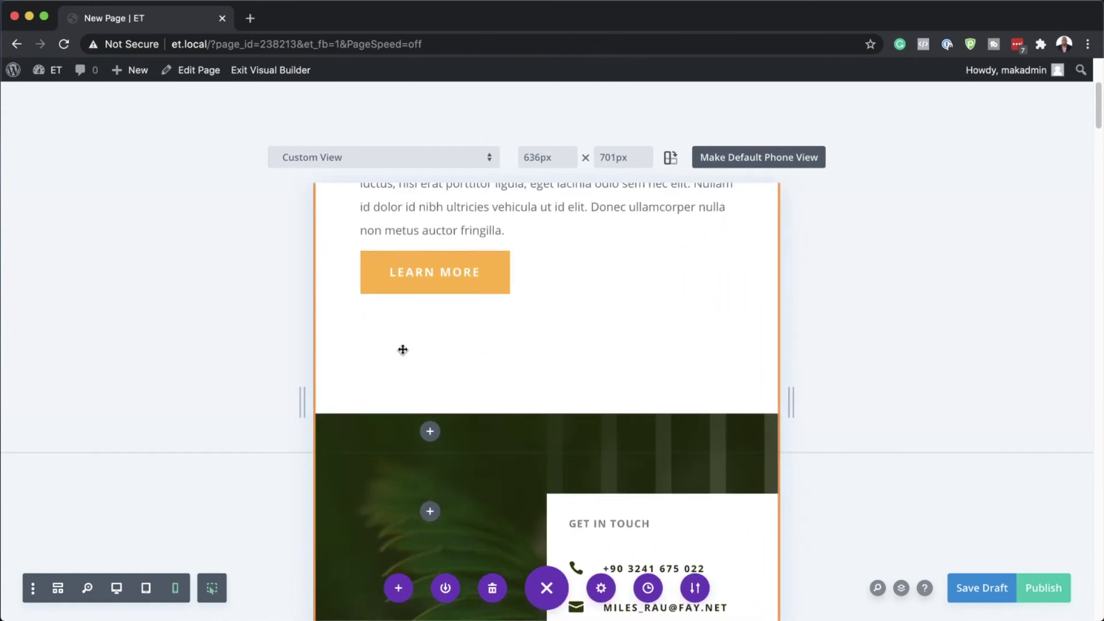
{"action": "left_click_drag", "start_coordinate": [679, 324], "coordinate": [679, 324]}
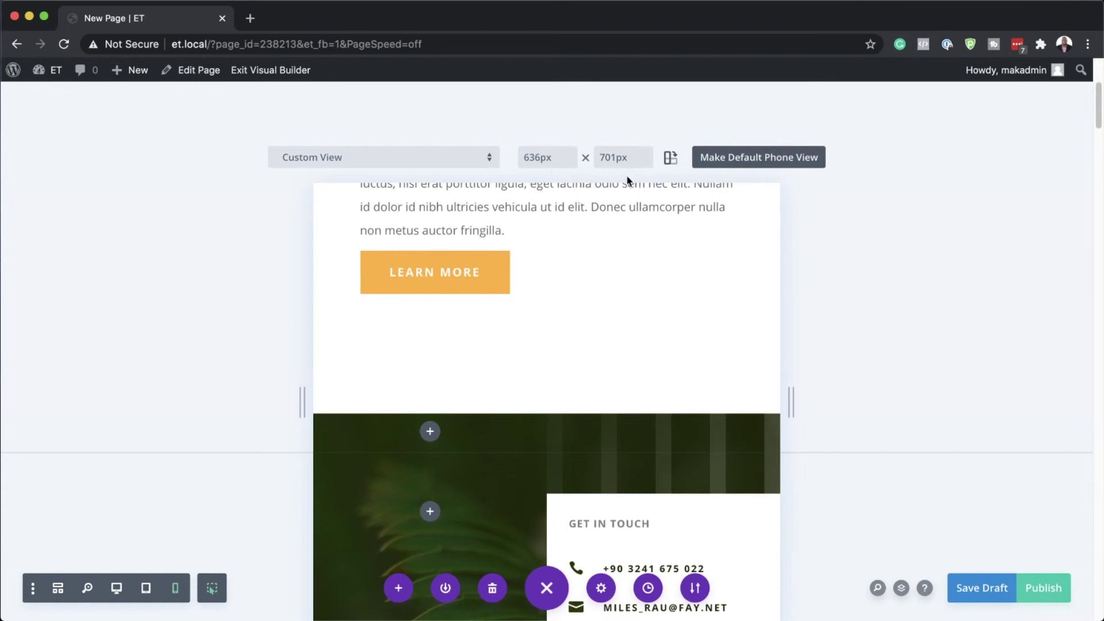
Step: Make the custom size the default phone view, switch to desktop view and return to phone view
{"action": "left_click", "coordinate": [747, 164]}
{"action": "left_click", "coordinate": [114, 586]}
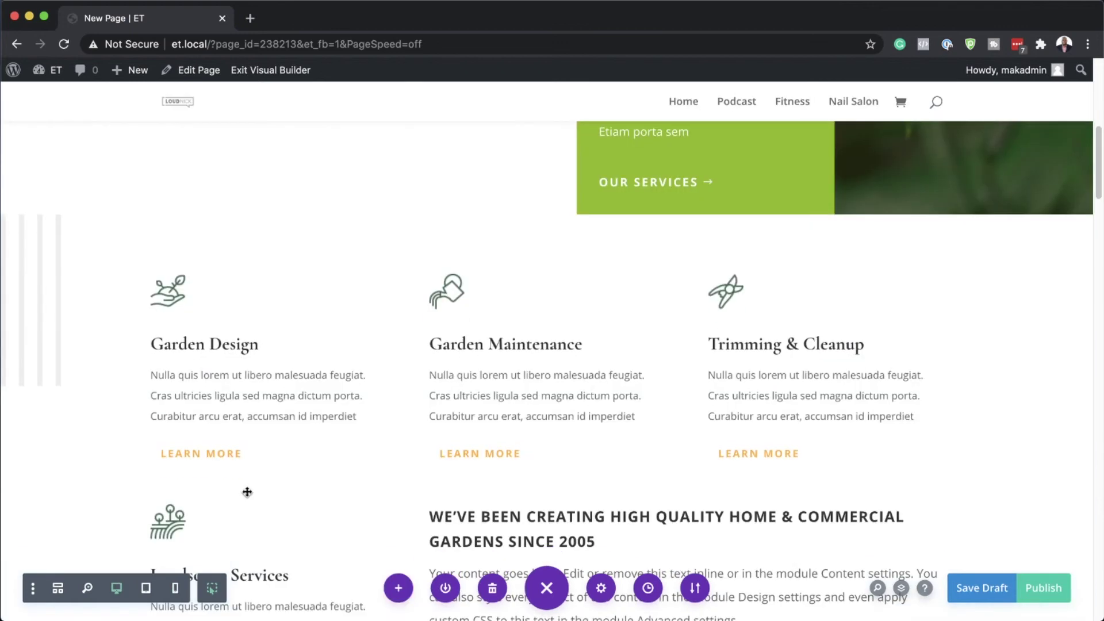
{"action": "scroll", "coordinate": [409, 451], "scroll_direction": "up", "scroll_amount": 10}
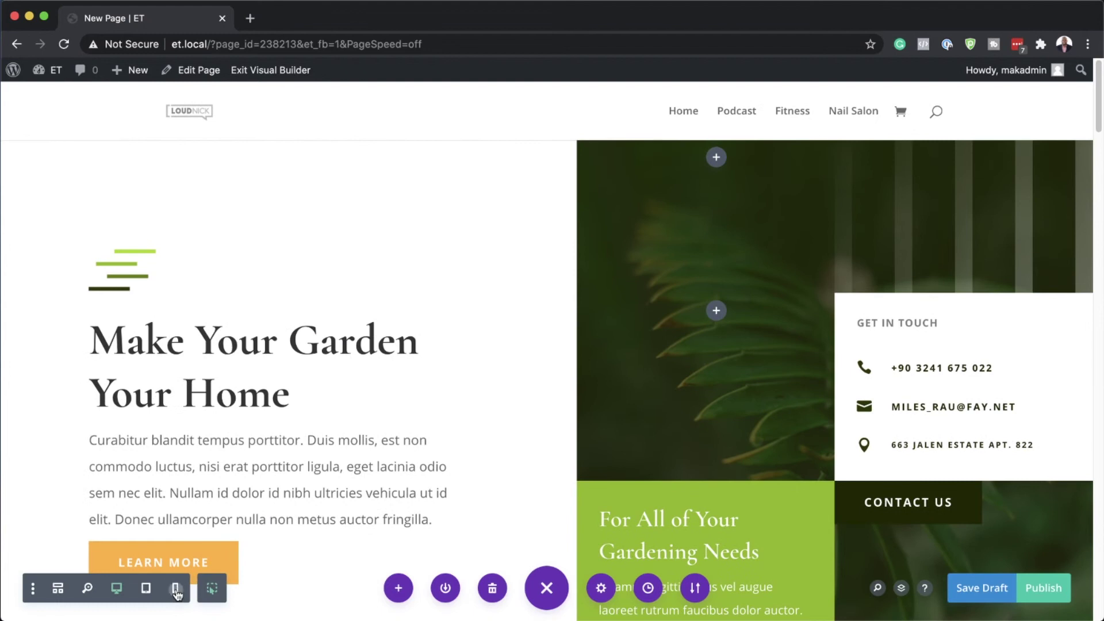
{"action": "left_click", "coordinate": [176, 589]}
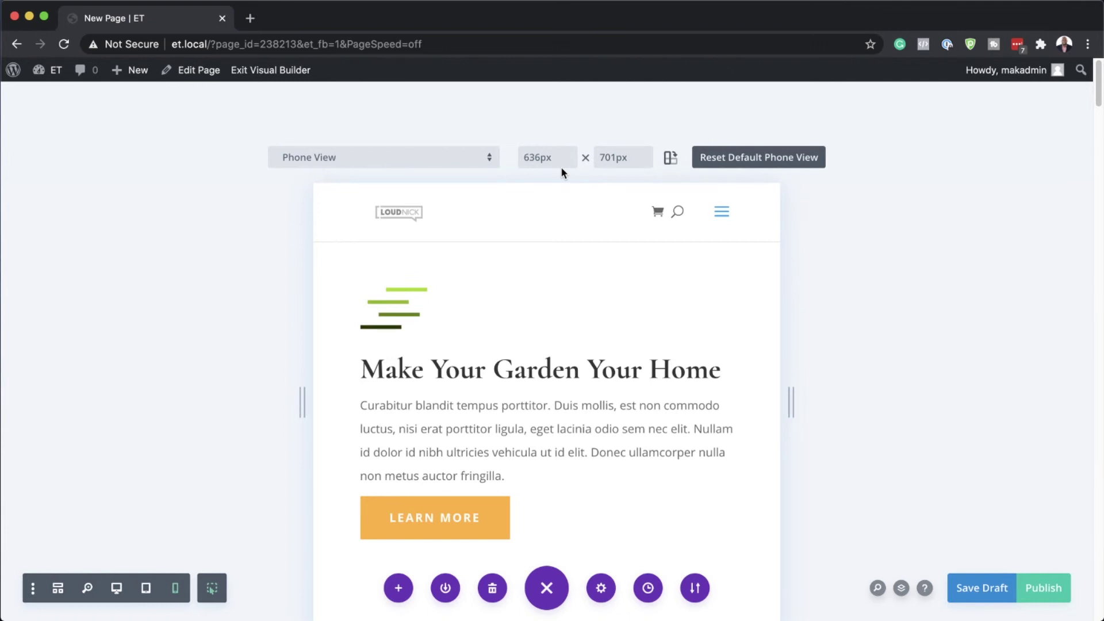
Step: Reset the default phone view, and change the preview from tablet view to the Galaxy S8/S9 preset
{"action": "left_click", "coordinate": [775, 157]}
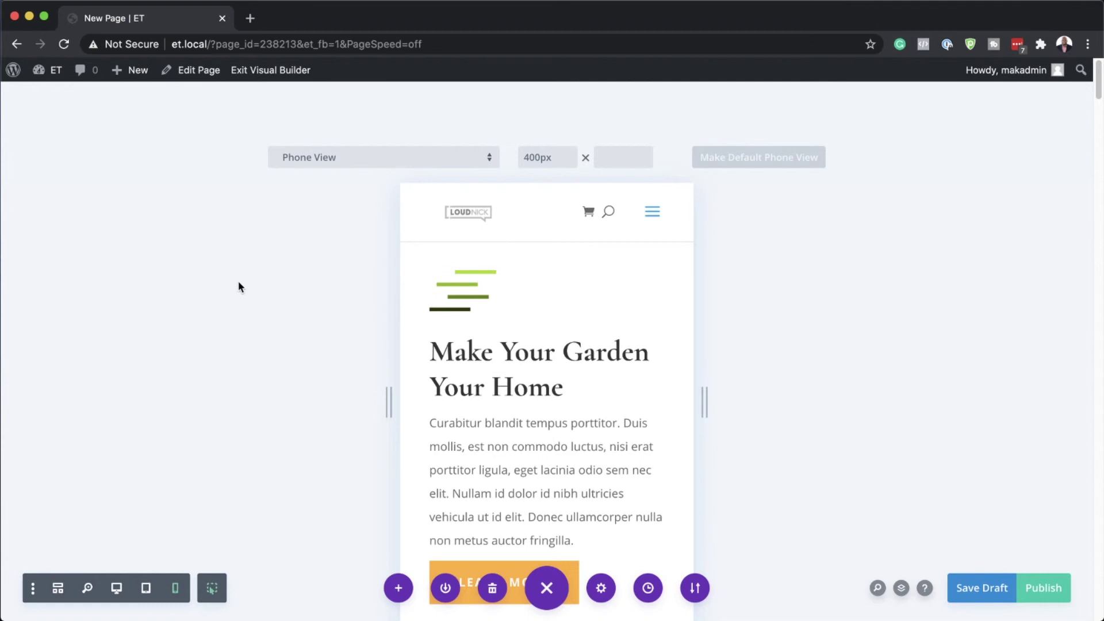
{"action": "left_click", "coordinate": [146, 598]}
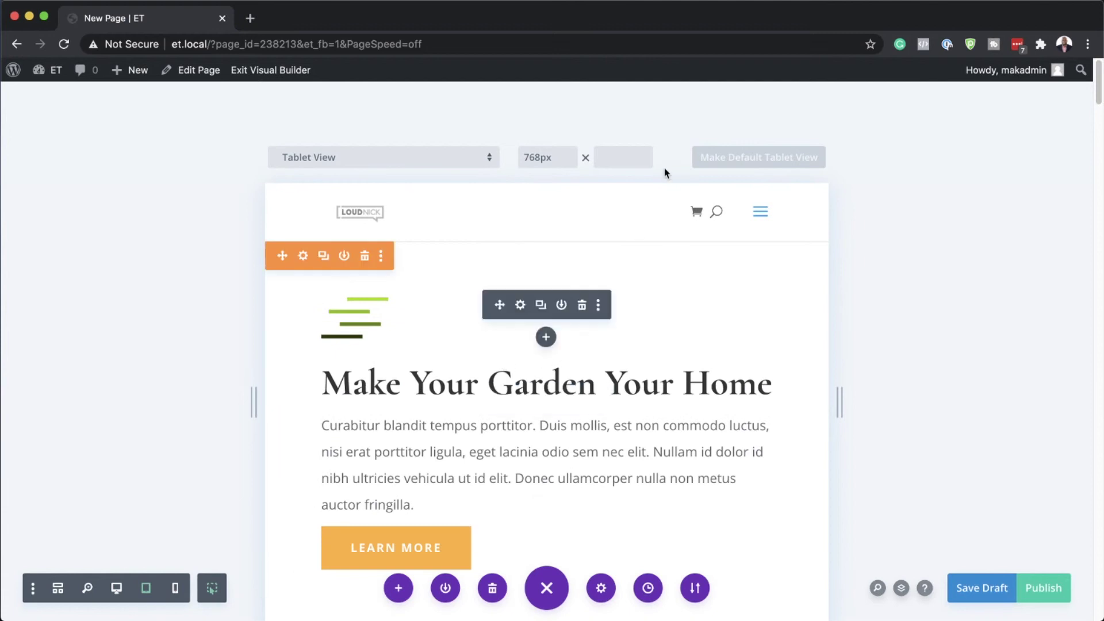
{"action": "left_click", "coordinate": [374, 159]}
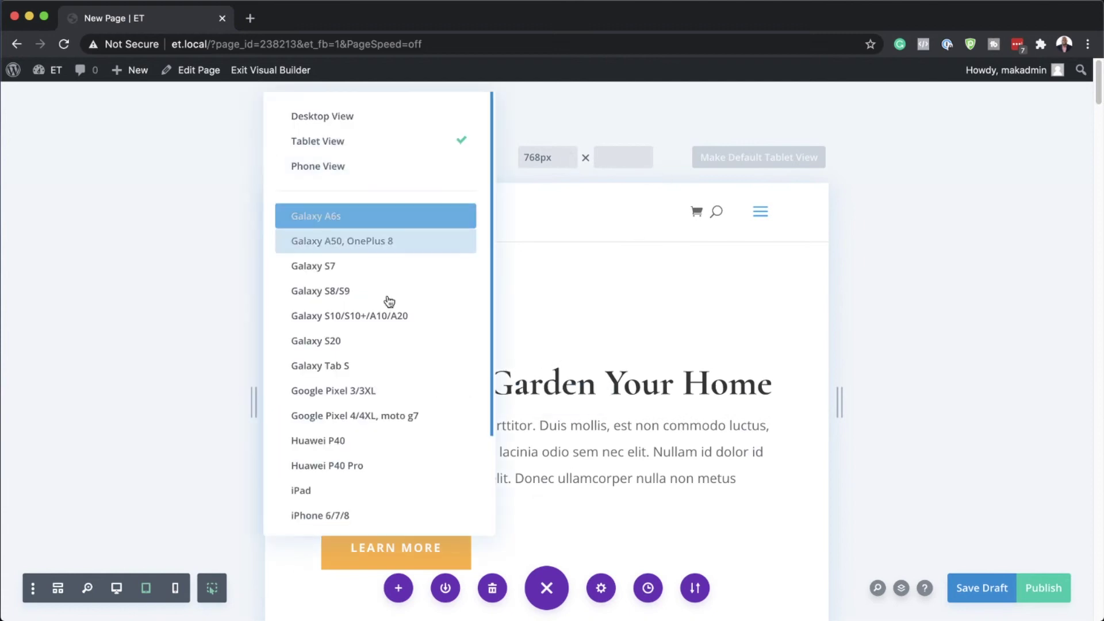
{"action": "scroll", "coordinate": [451, 394], "scroll_direction": "down", "scroll_amount": 5}
{"action": "scroll", "coordinate": [452, 393], "scroll_direction": "up", "scroll_amount": 5}
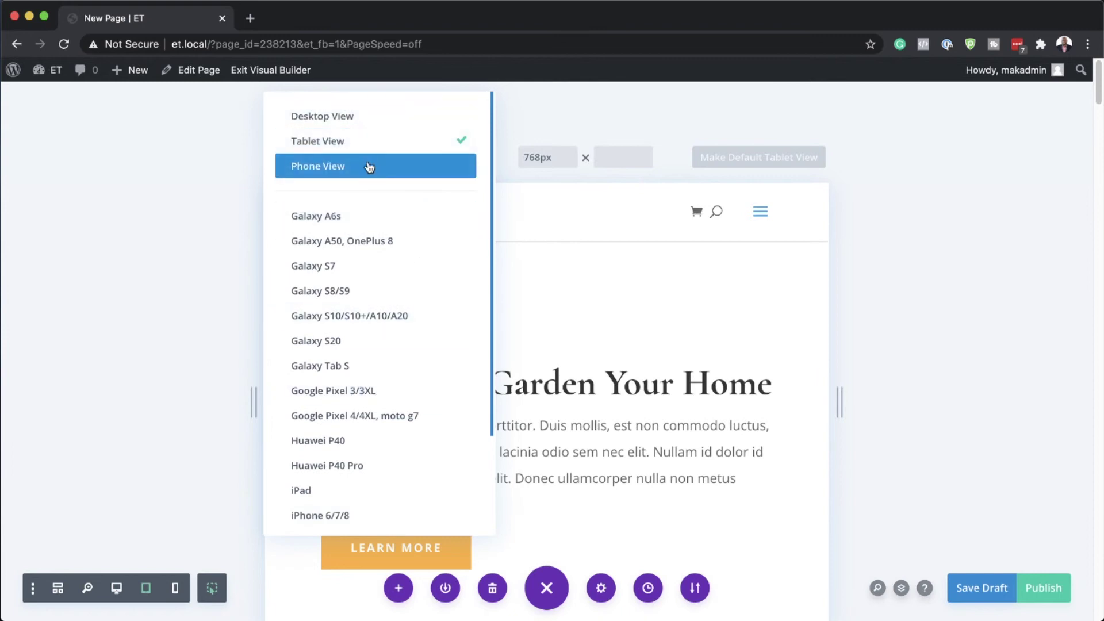
{"action": "left_click", "coordinate": [359, 292]}
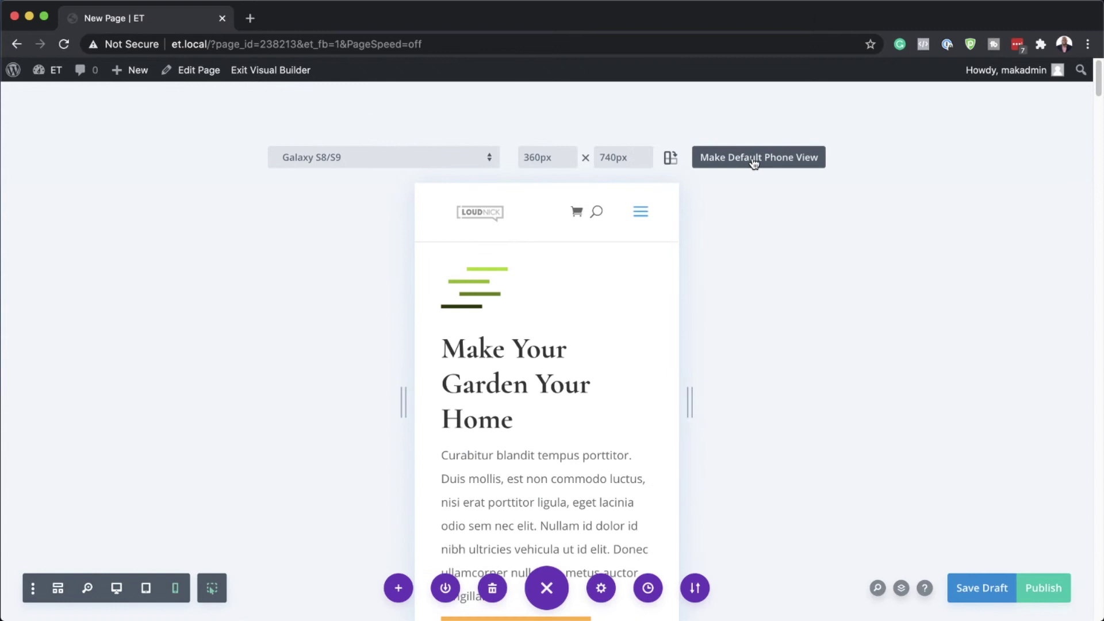
Step: Widen the tablet view preview to 980 px and return to desktop view
{"action": "left_click", "coordinate": [459, 159]}
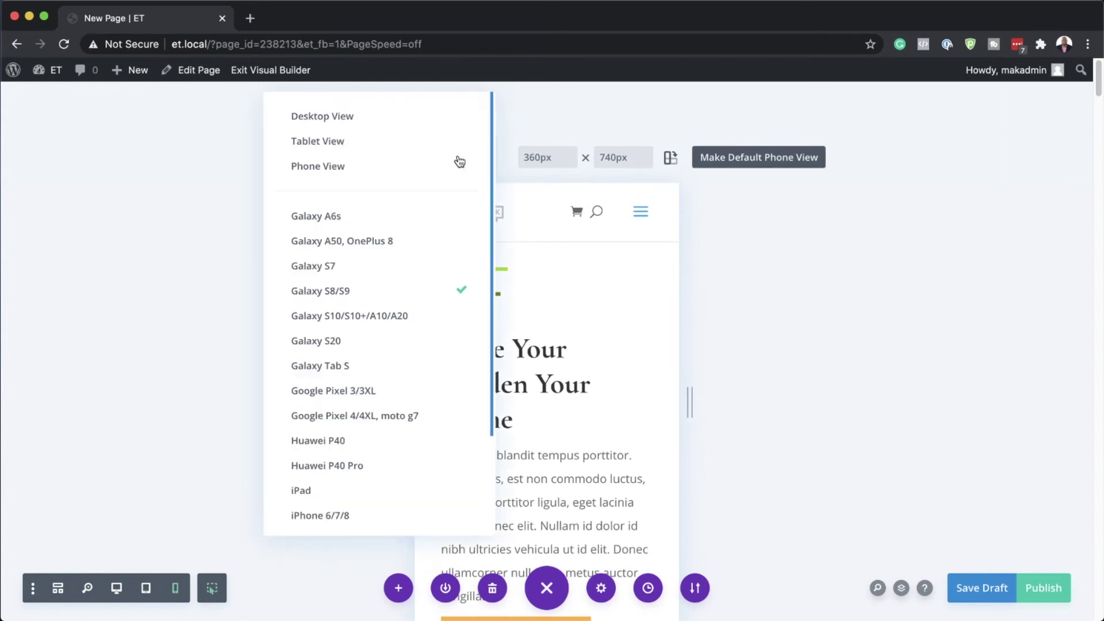
{"action": "left_click", "coordinate": [146, 590]}
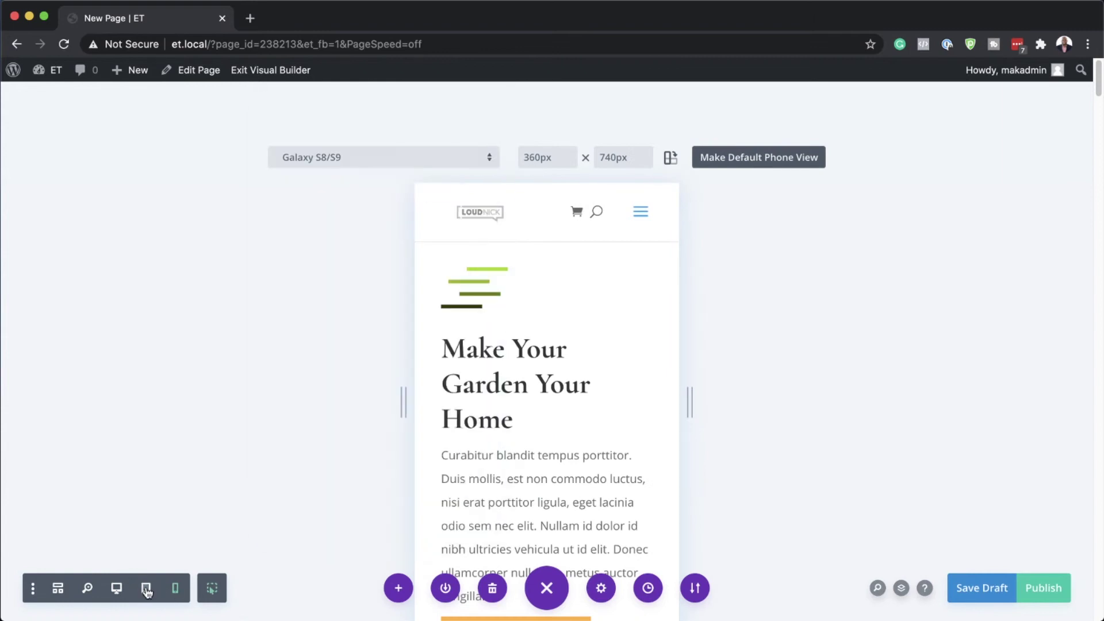
{"action": "left_click", "coordinate": [146, 591]}
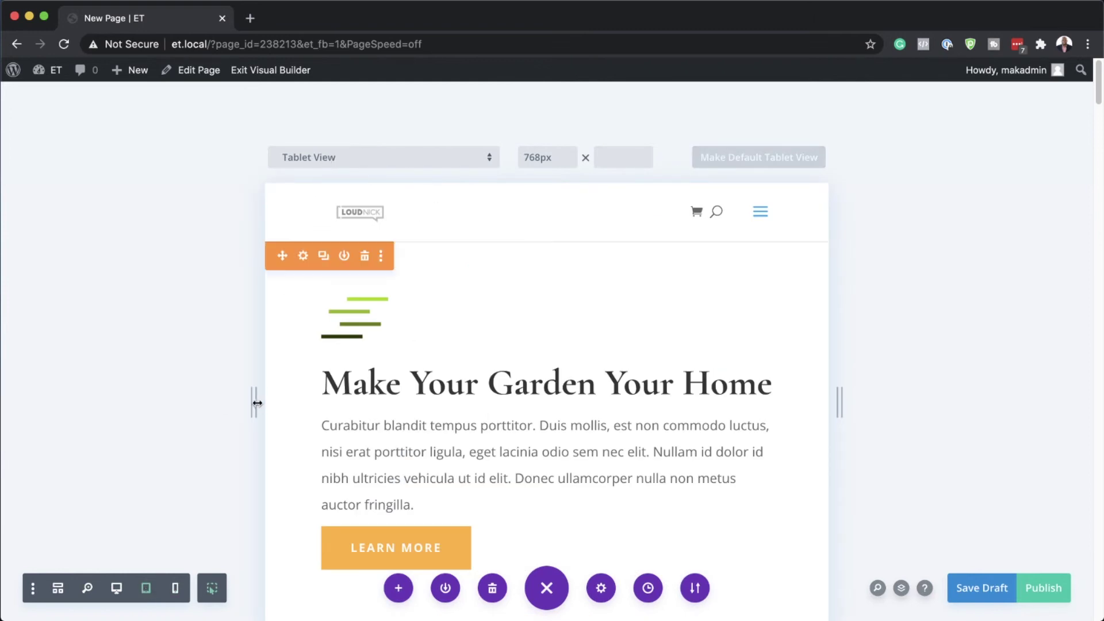
{"action": "left_click_drag", "start_coordinate": [254, 401], "coordinate": [77, 384]}
{"action": "left_click_drag", "start_coordinate": [148, 394], "coordinate": [66, 412]}
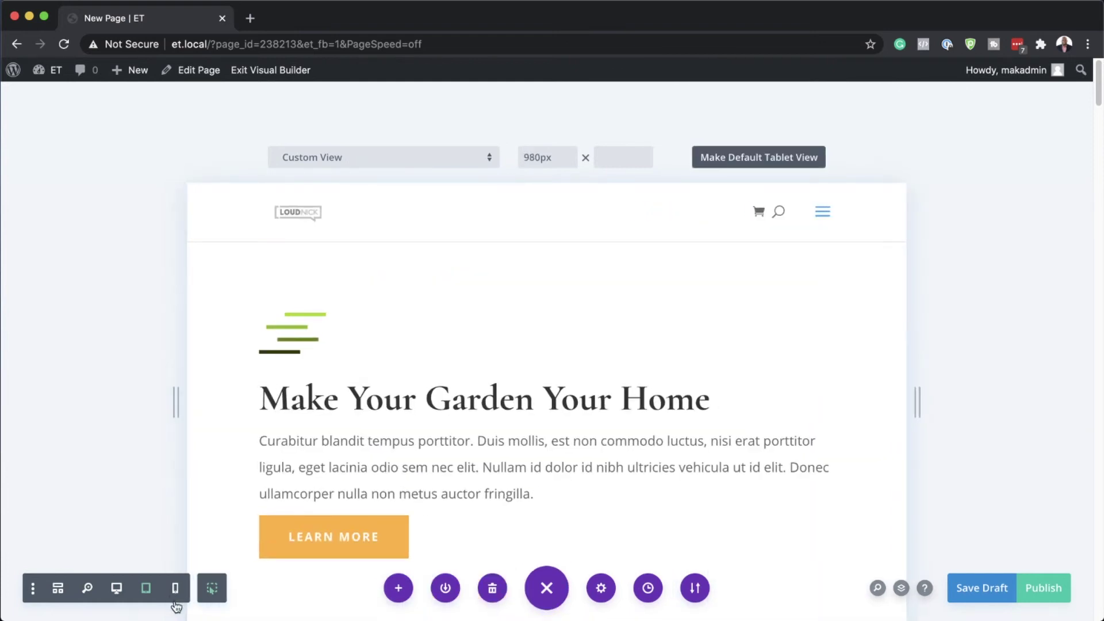
{"action": "left_click", "coordinate": [115, 592]}
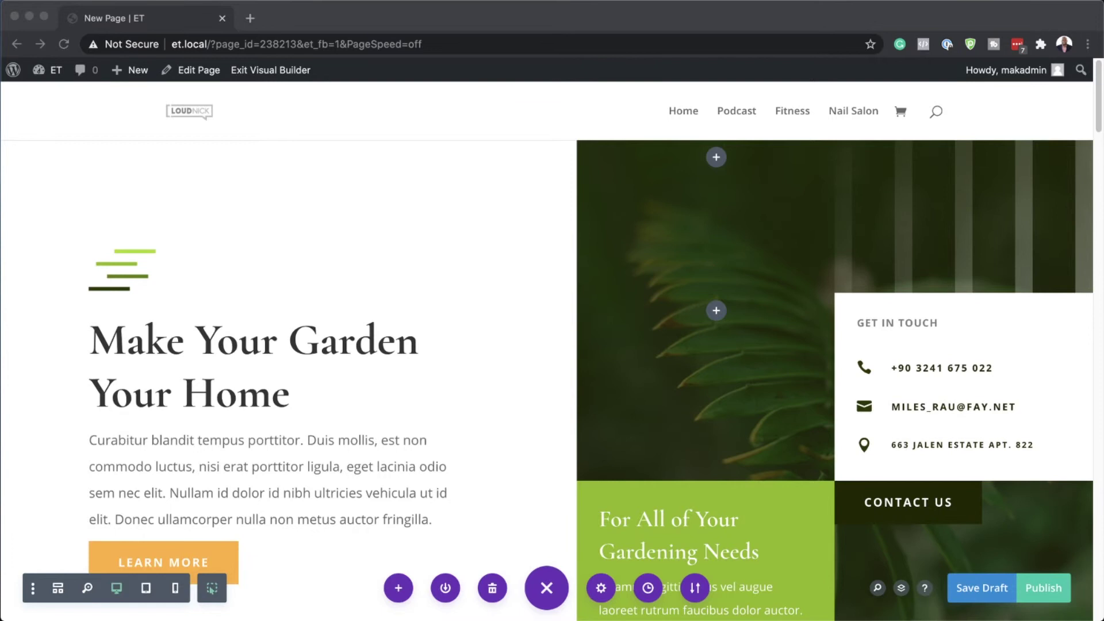
{"action": "left_click", "coordinate": [383, 266]}
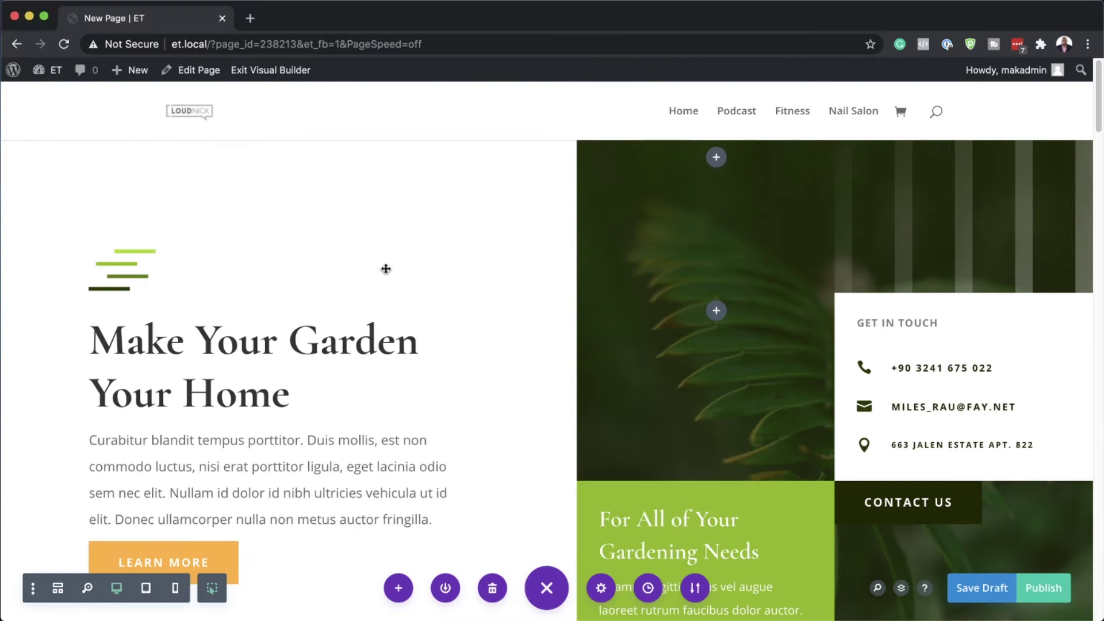
Step: Open the Heading Text design options of the "Make Your Garden Your Home" text module
{"action": "scroll", "coordinate": [436, 469], "scroll_direction": "down", "scroll_amount": 4}
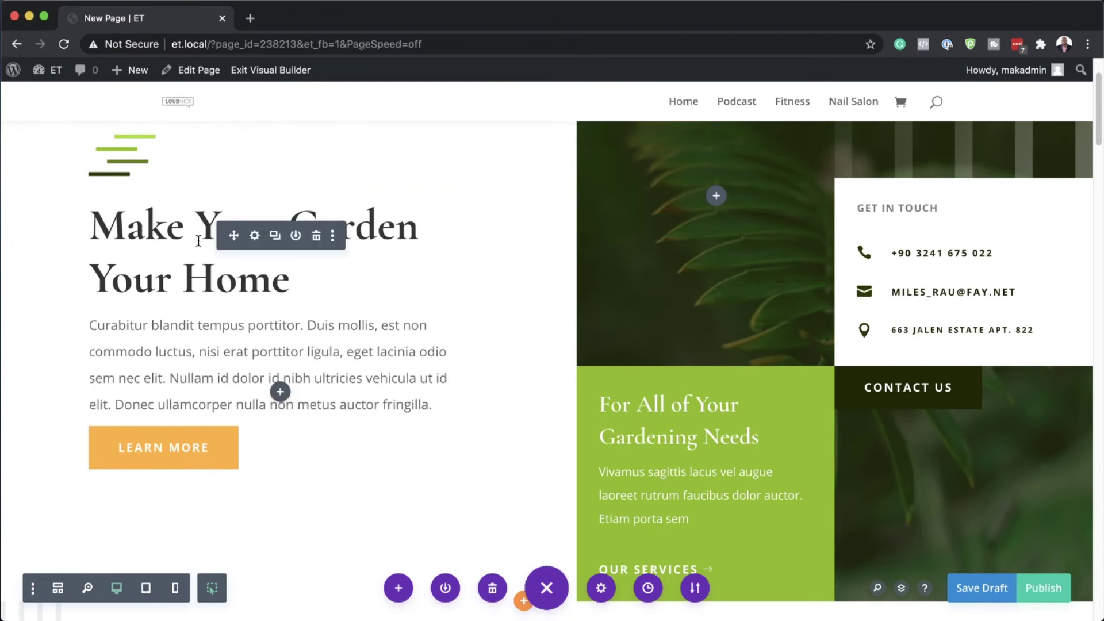
{"action": "left_click", "coordinate": [255, 240]}
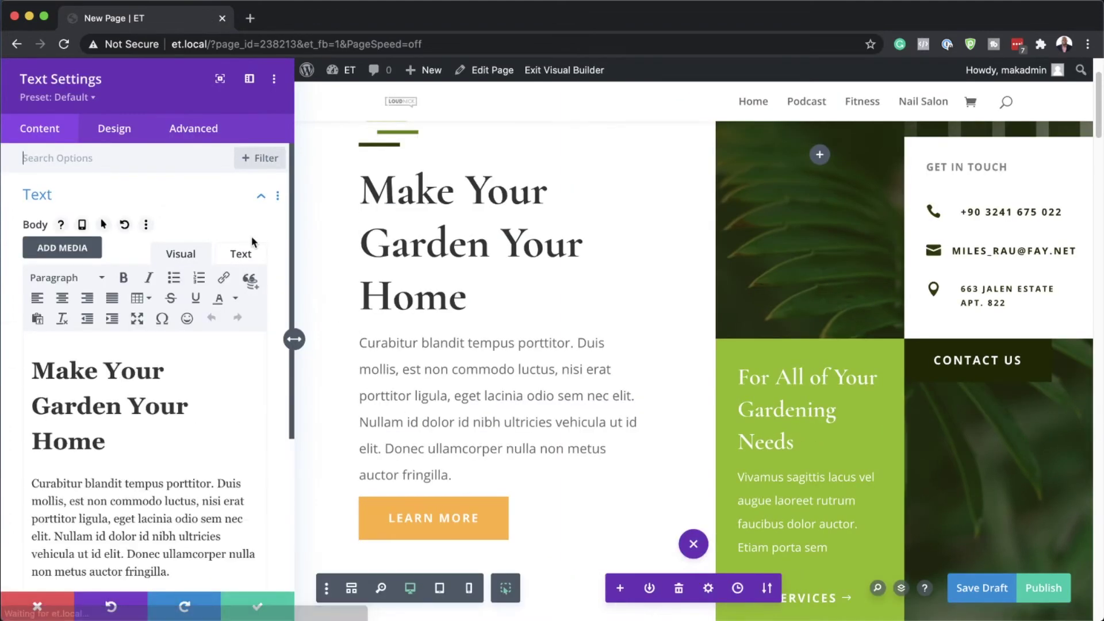
{"action": "left_click", "coordinate": [126, 129]}
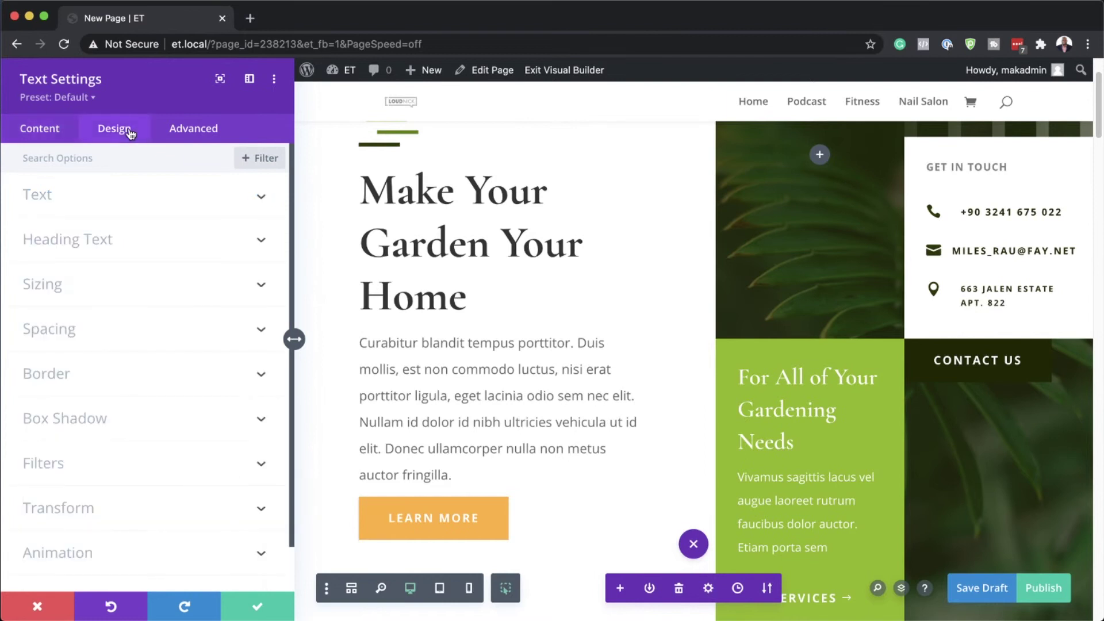
{"action": "left_click", "coordinate": [80, 244]}
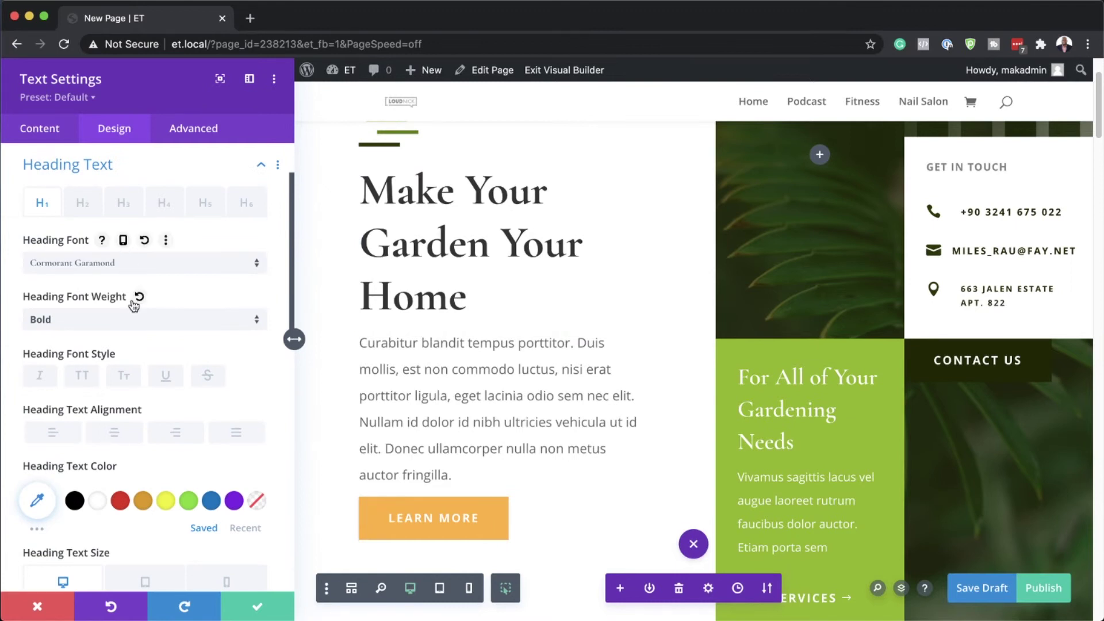
Step: Show the phone setting of the Heading Text Size and enable its responsive options
{"action": "scroll", "coordinate": [135, 307], "scroll_direction": "down", "scroll_amount": 3}
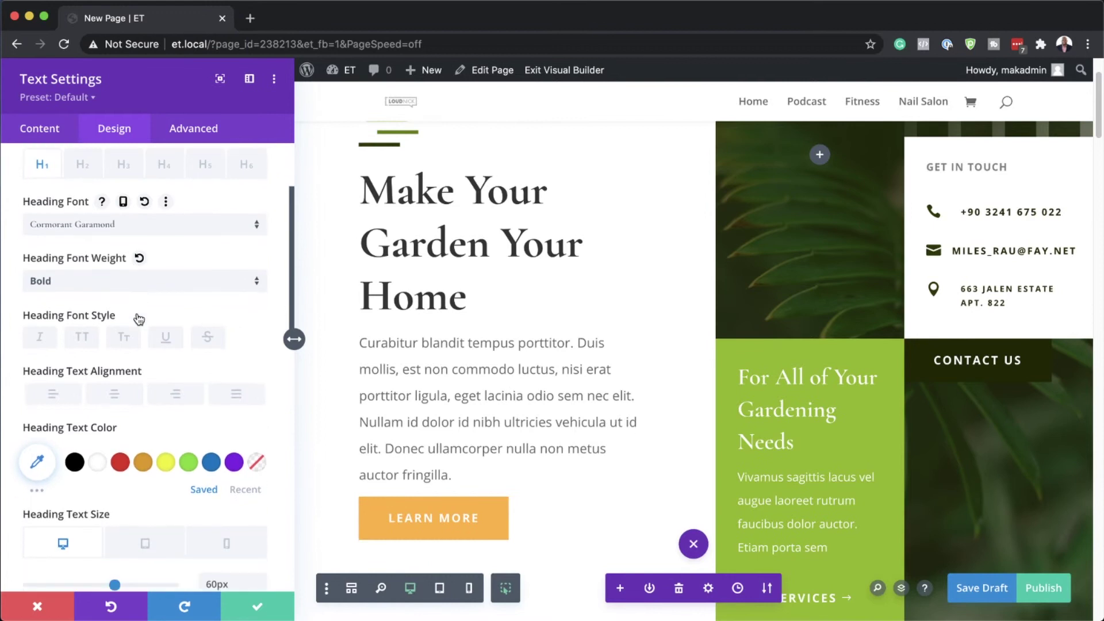
{"action": "scroll", "coordinate": [138, 319], "scroll_direction": "down", "scroll_amount": 4}
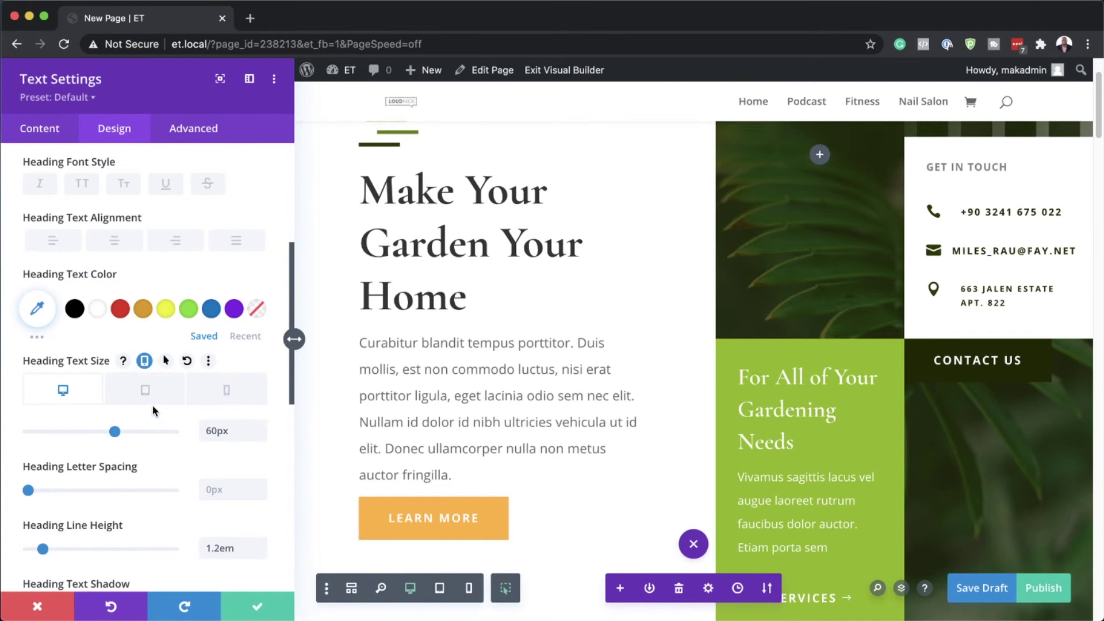
{"action": "left_click", "coordinate": [239, 393]}
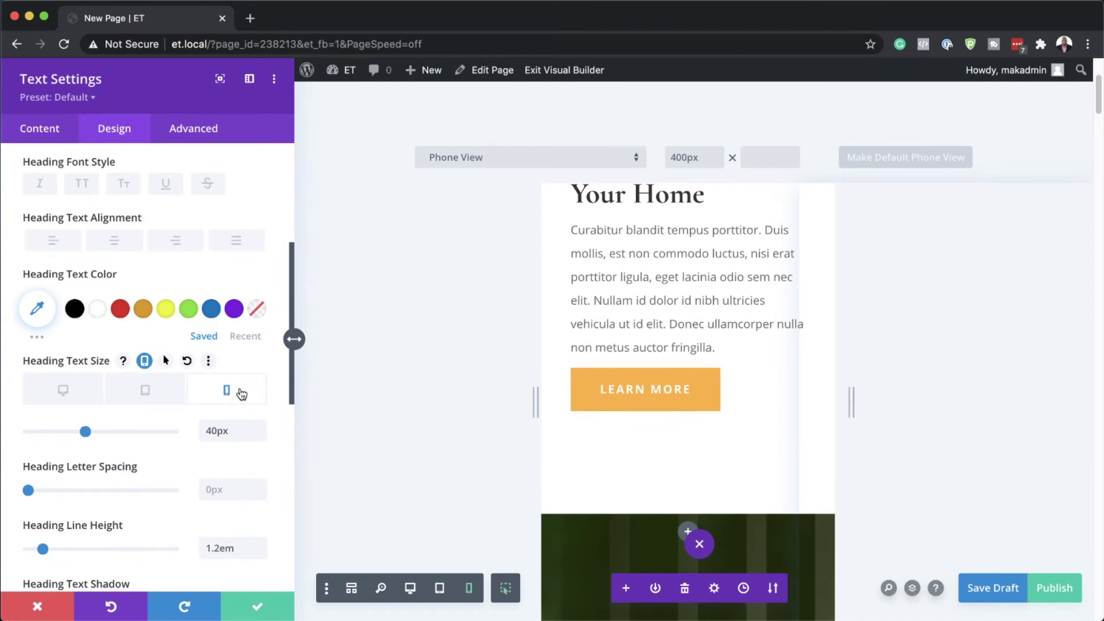
{"action": "scroll", "coordinate": [696, 314], "scroll_direction": "up", "scroll_amount": 3}
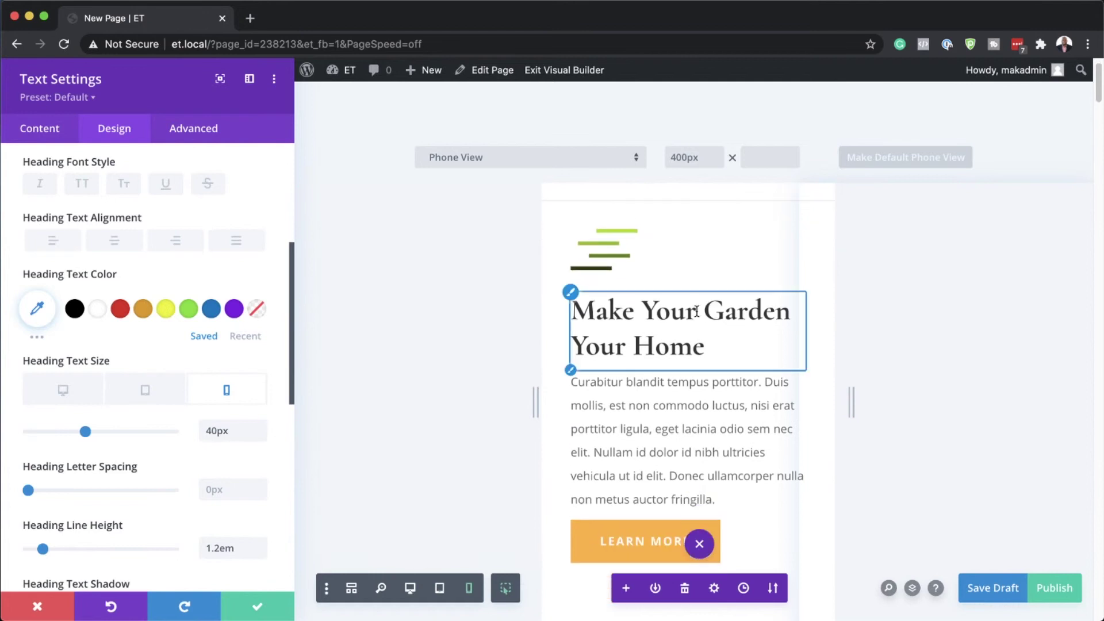
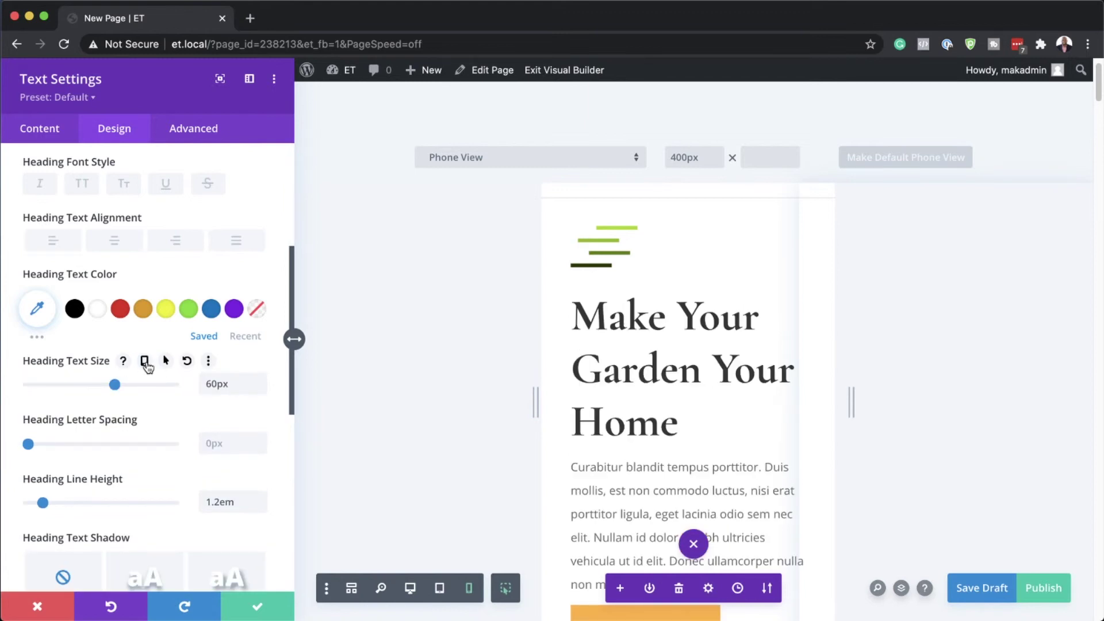
{"action": "left_click", "coordinate": [145, 363]}
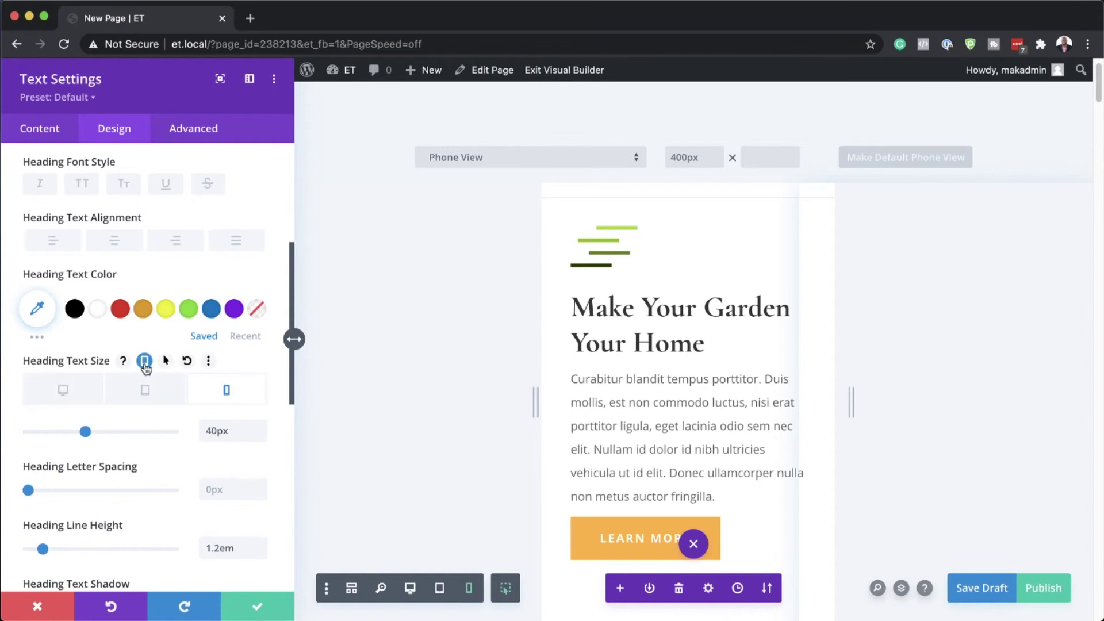
Step: Disable the responsive options of the Heading Text Size and check the heading in the phone preview
{"action": "left_click", "coordinate": [145, 362]}
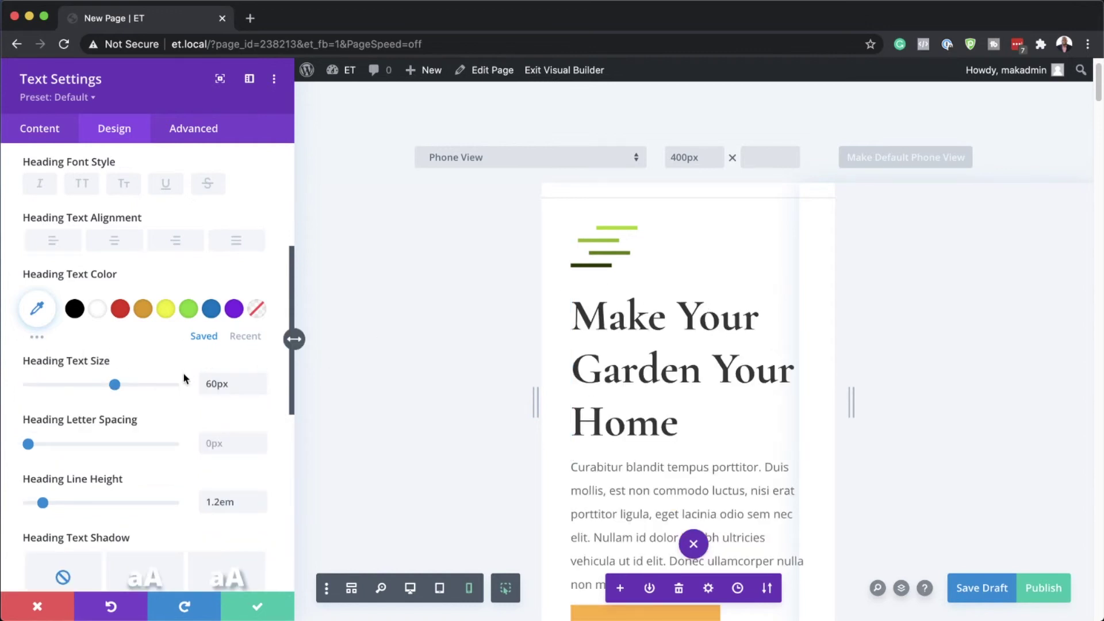
{"action": "scroll", "coordinate": [167, 414], "scroll_direction": "down", "scroll_amount": 3}
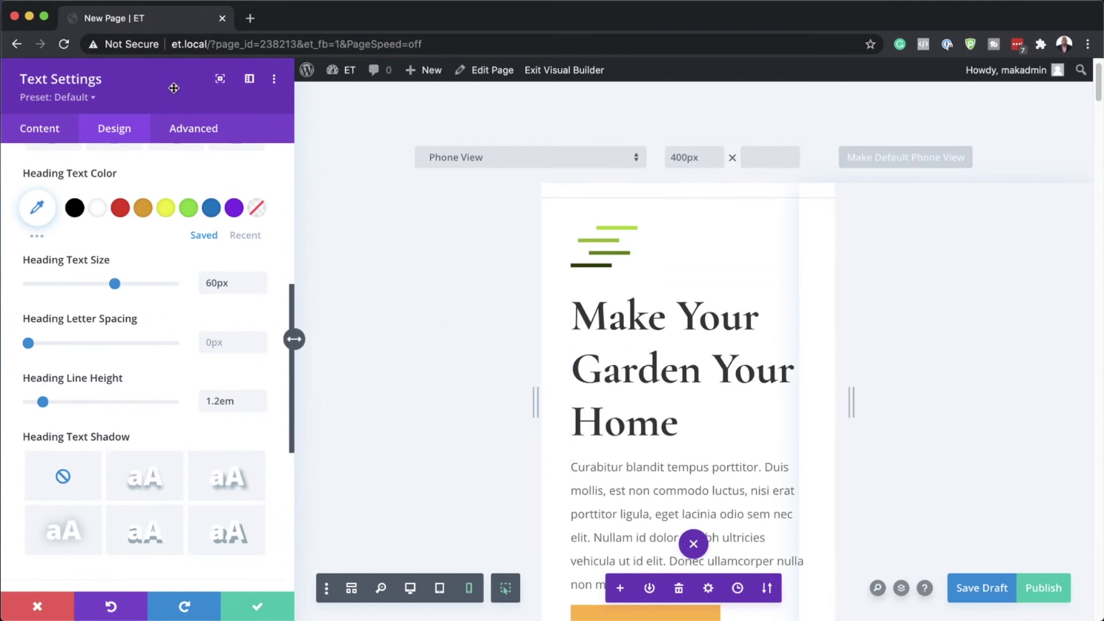
{"action": "scroll", "coordinate": [717, 407], "scroll_direction": "down", "scroll_amount": 6}
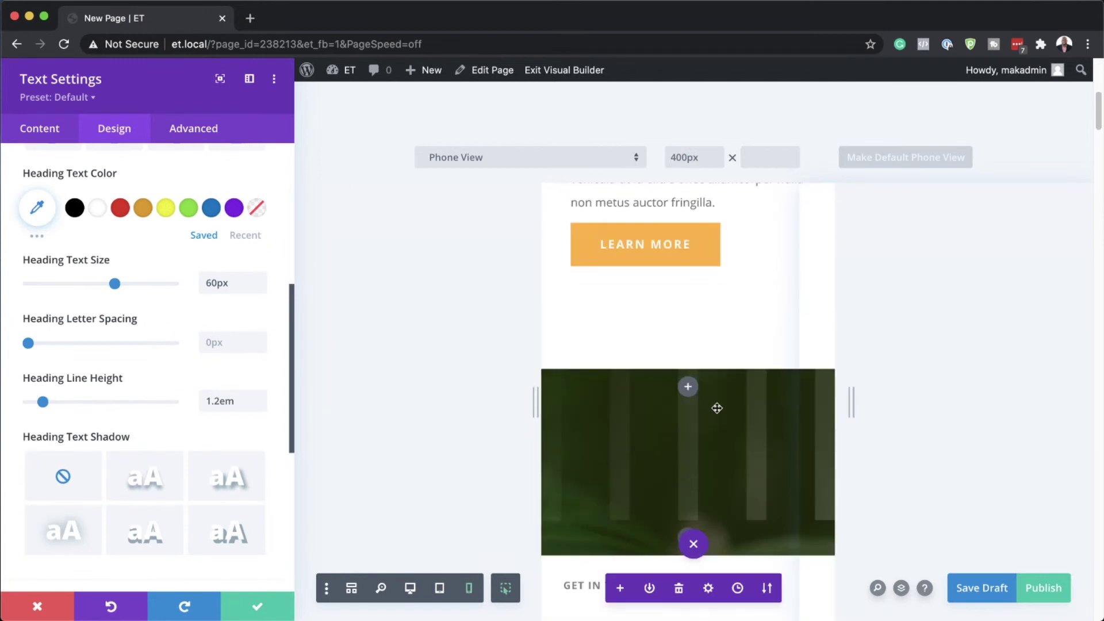
{"action": "scroll", "coordinate": [717, 407], "scroll_direction": "up", "scroll_amount": 7}
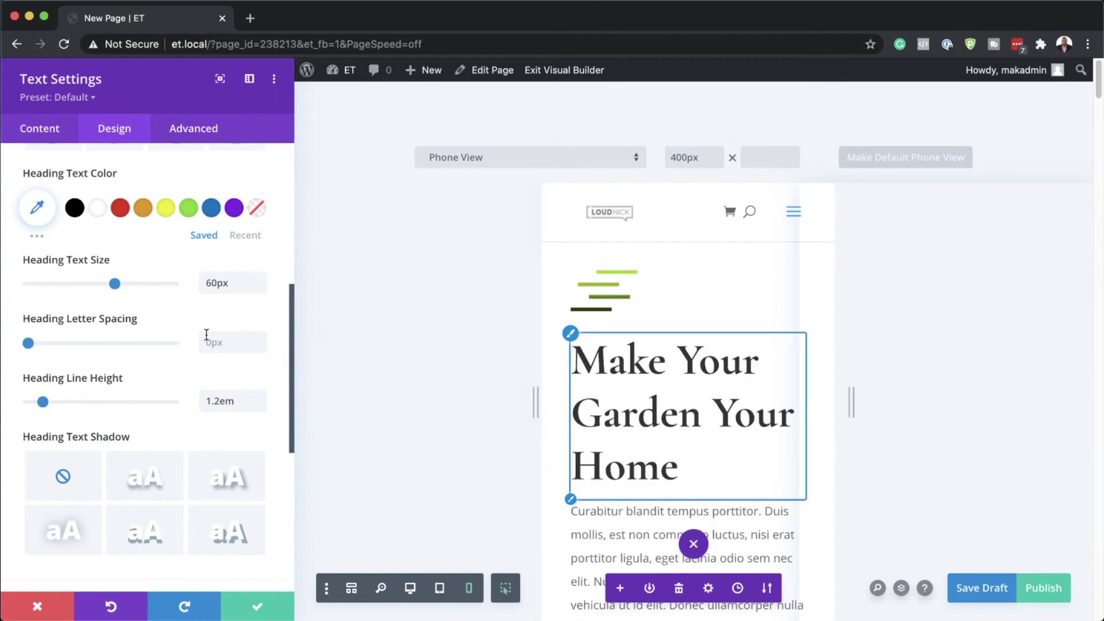
{"action": "scroll", "coordinate": [191, 302], "scroll_direction": "up", "scroll_amount": 3}
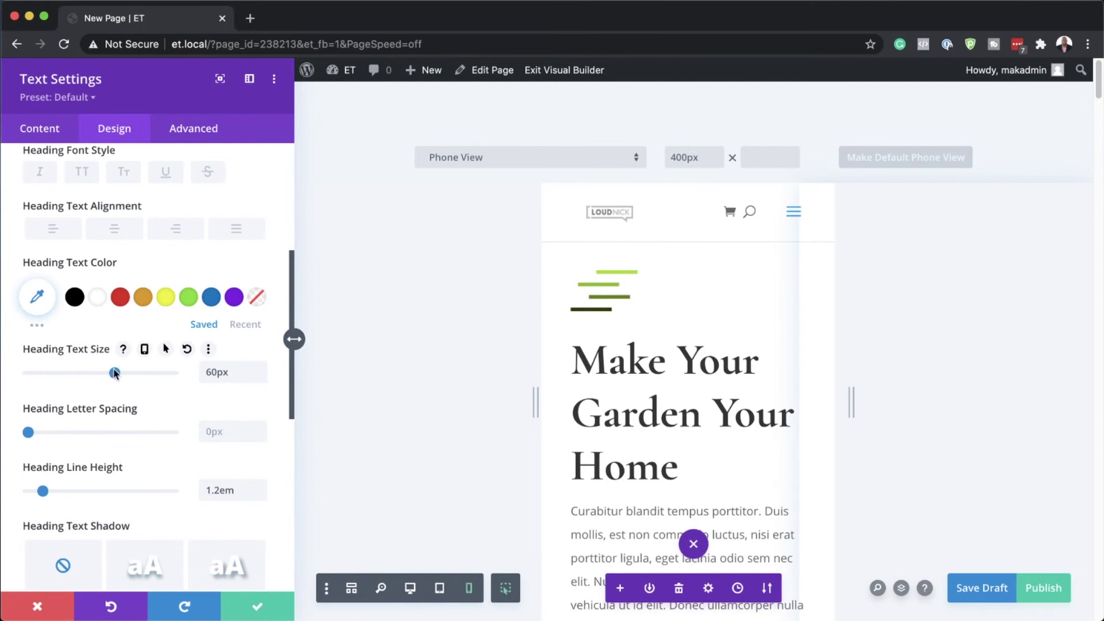
Step: Set the Heading Text Size to 40 px and re-enable its responsive options
{"action": "left_click_drag", "start_coordinate": [115, 375], "coordinate": [85, 381]}
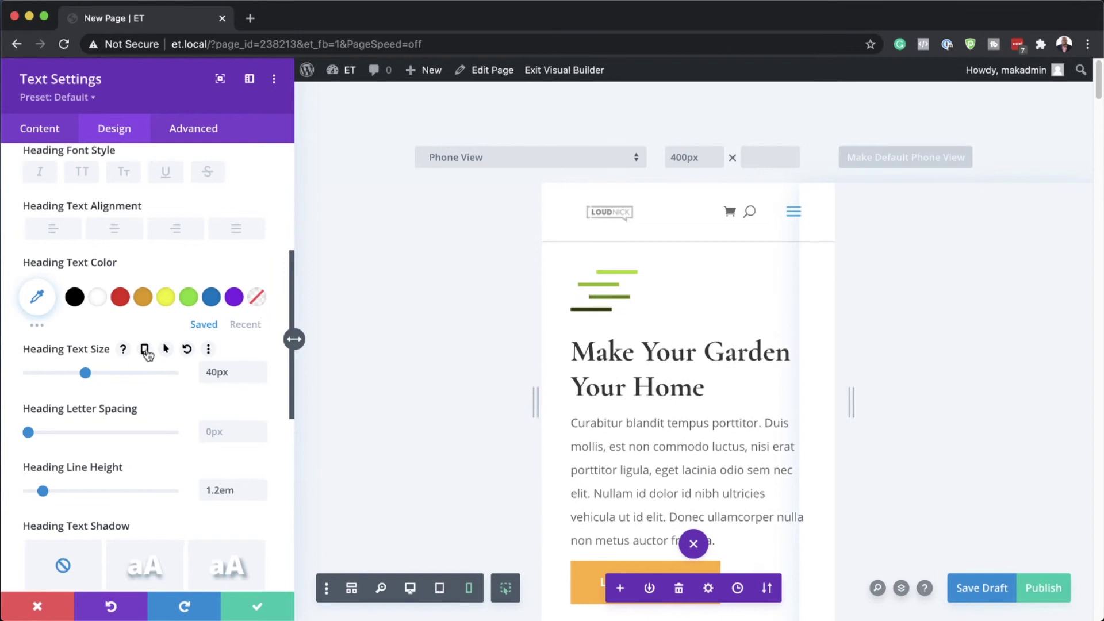
{"action": "left_click", "coordinate": [145, 349]}
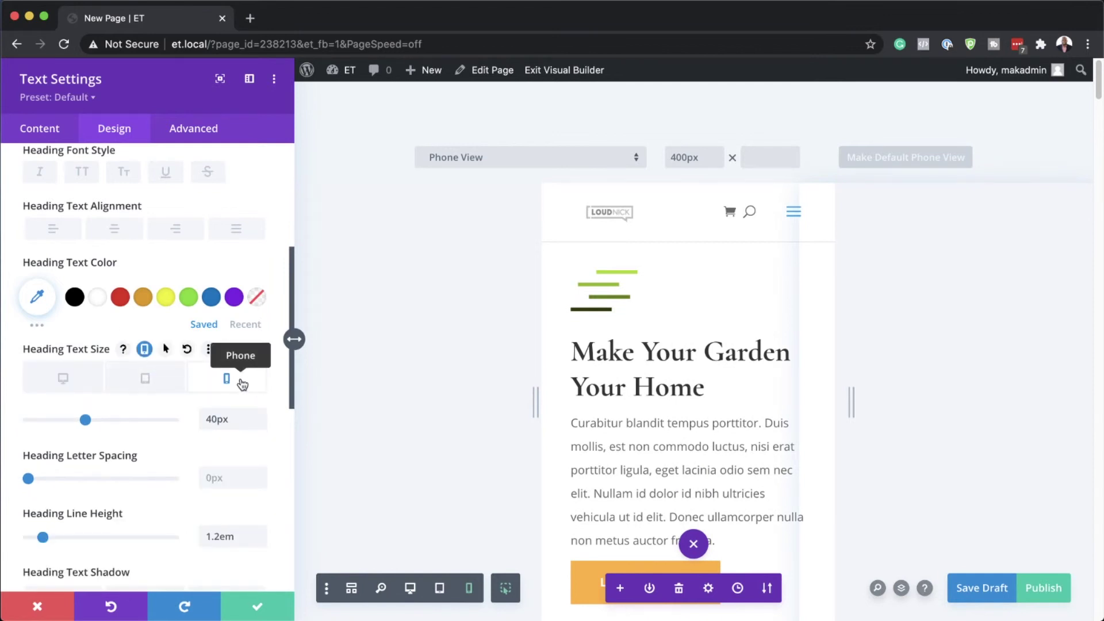
Step: Preview the page with the iPhone 6/7/8 device preset
{"action": "left_click", "coordinate": [603, 164]}
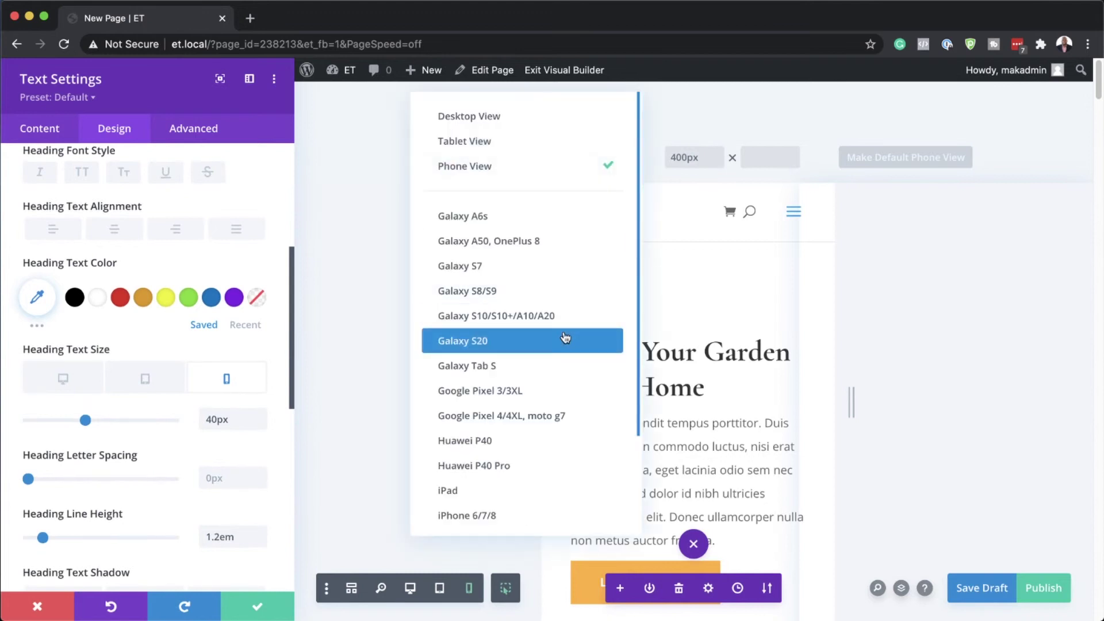
{"action": "scroll", "coordinate": [546, 424], "scroll_direction": "down", "scroll_amount": 3}
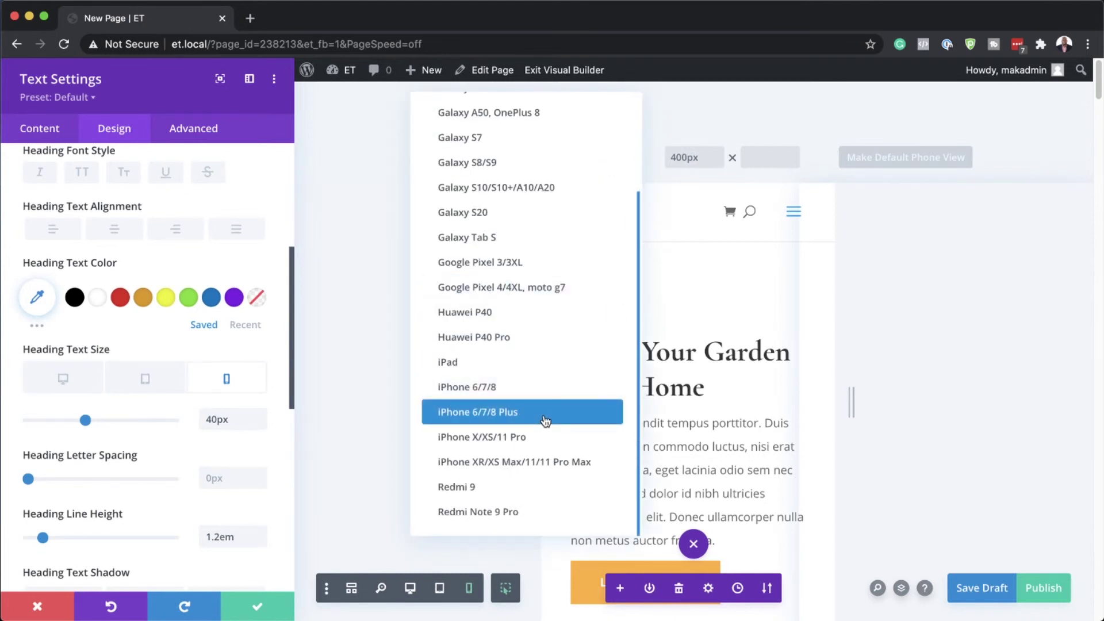
{"action": "left_click", "coordinate": [533, 387]}
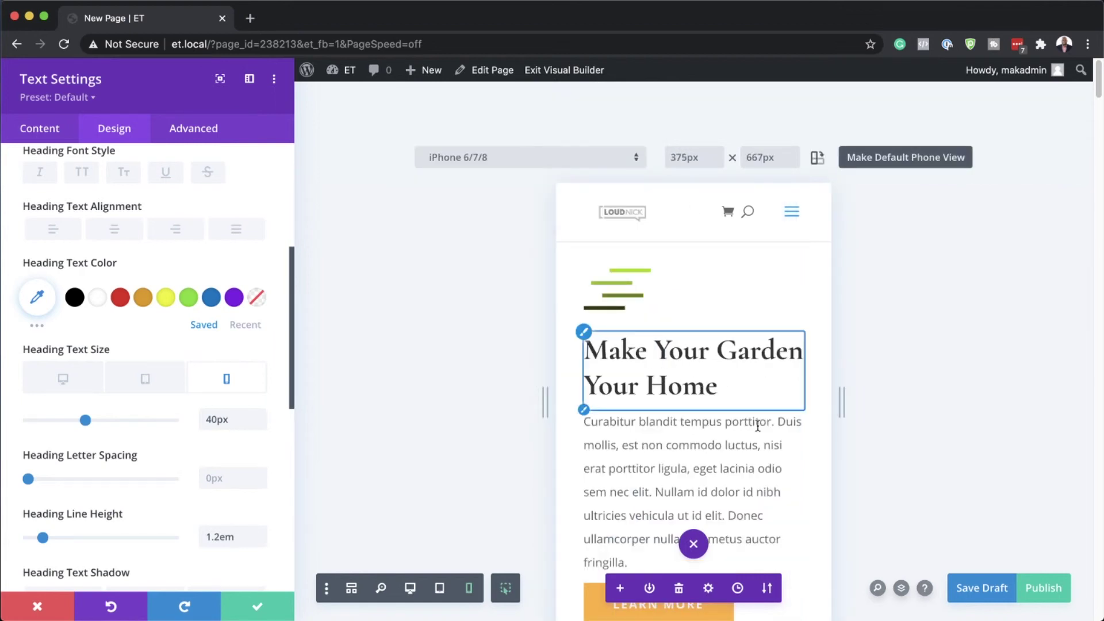
Step: Change the page preview to the iPhone X/XS/11 Pro device preset
{"action": "left_click", "coordinate": [534, 158]}
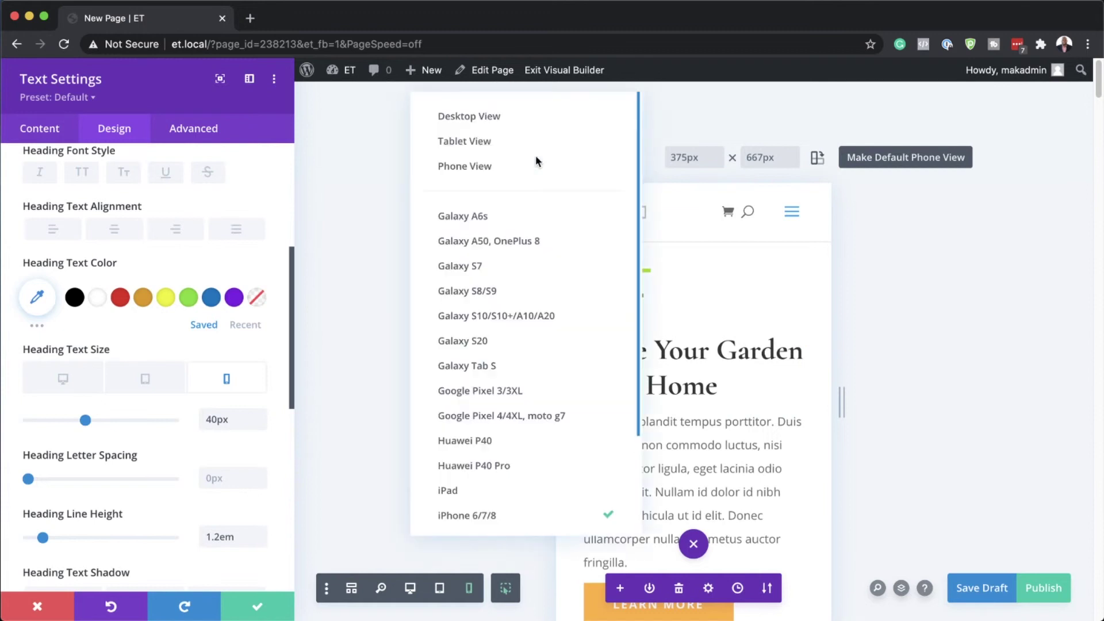
{"action": "scroll", "coordinate": [535, 532], "scroll_direction": "down", "scroll_amount": 1}
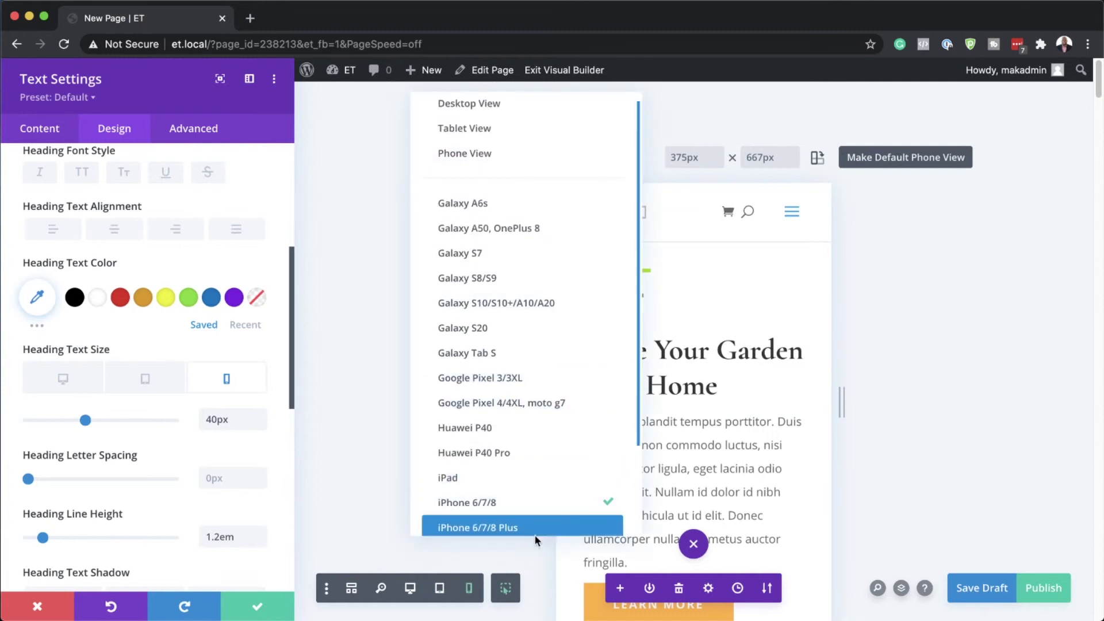
{"action": "scroll", "coordinate": [534, 536], "scroll_direction": "down", "scroll_amount": 5}
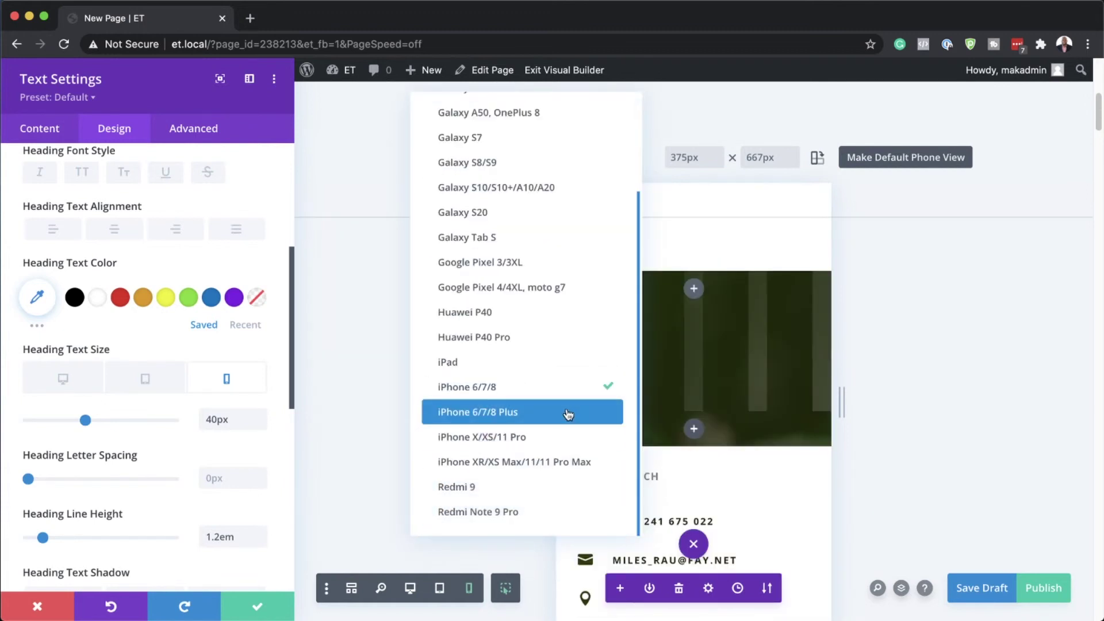
{"action": "left_click", "coordinate": [557, 437]}
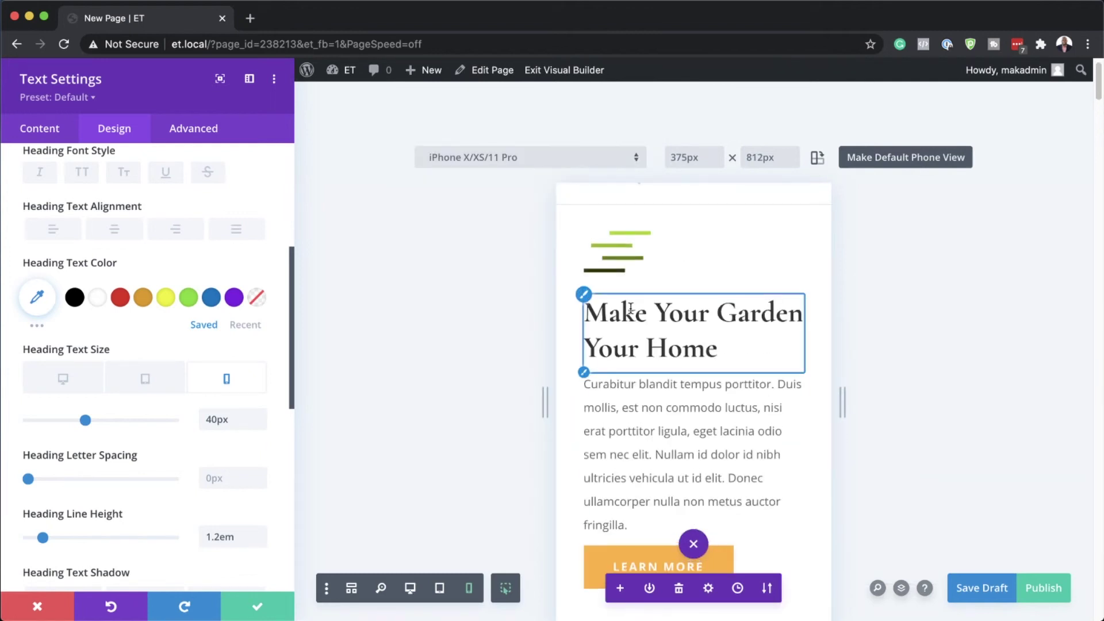
{"action": "left_click", "coordinate": [555, 157]}
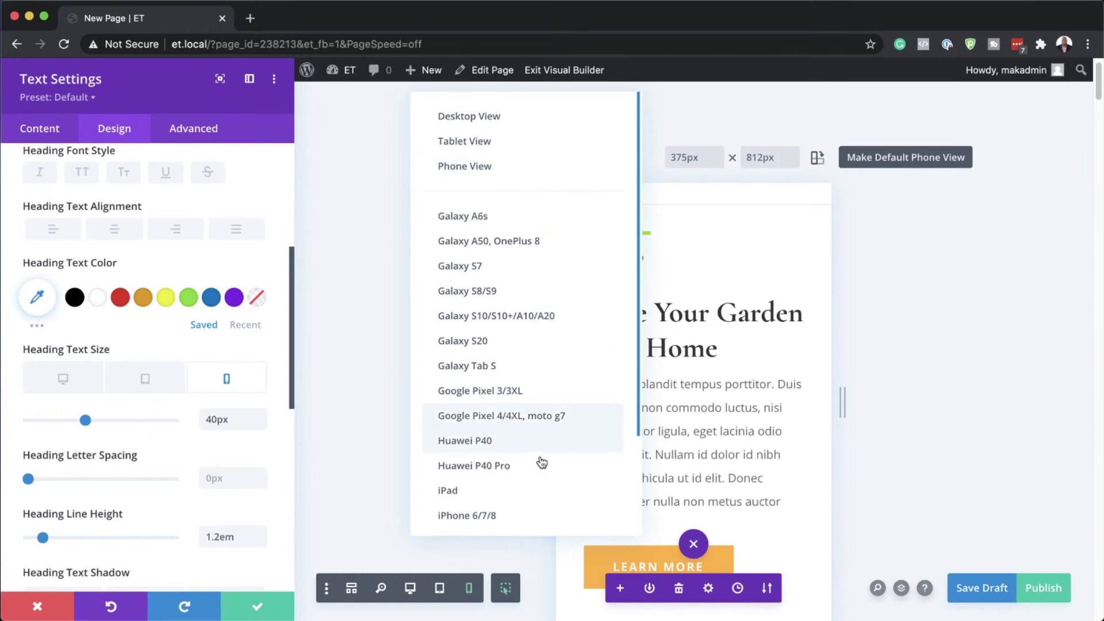
{"action": "left_click", "coordinate": [361, 342]}
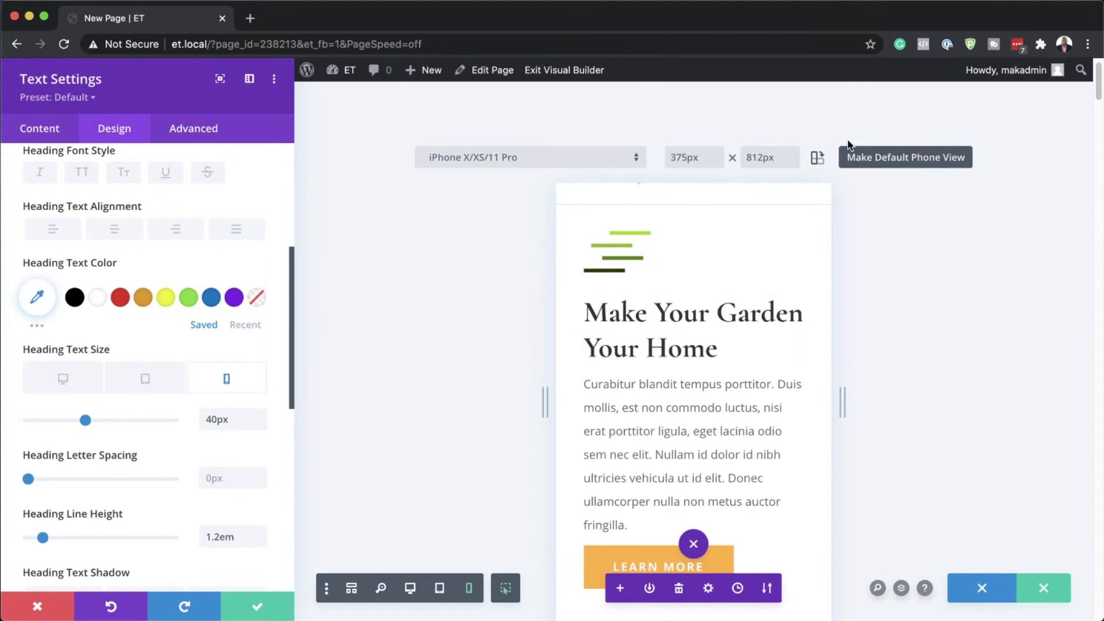
Step: Rotate the iPhone X/XS/11 Pro preview to landscape and set the heading's tablet text size to 40 px
{"action": "left_click", "coordinate": [817, 159]}
{"action": "scroll", "coordinate": [691, 345], "scroll_direction": "up", "scroll_amount": 5}
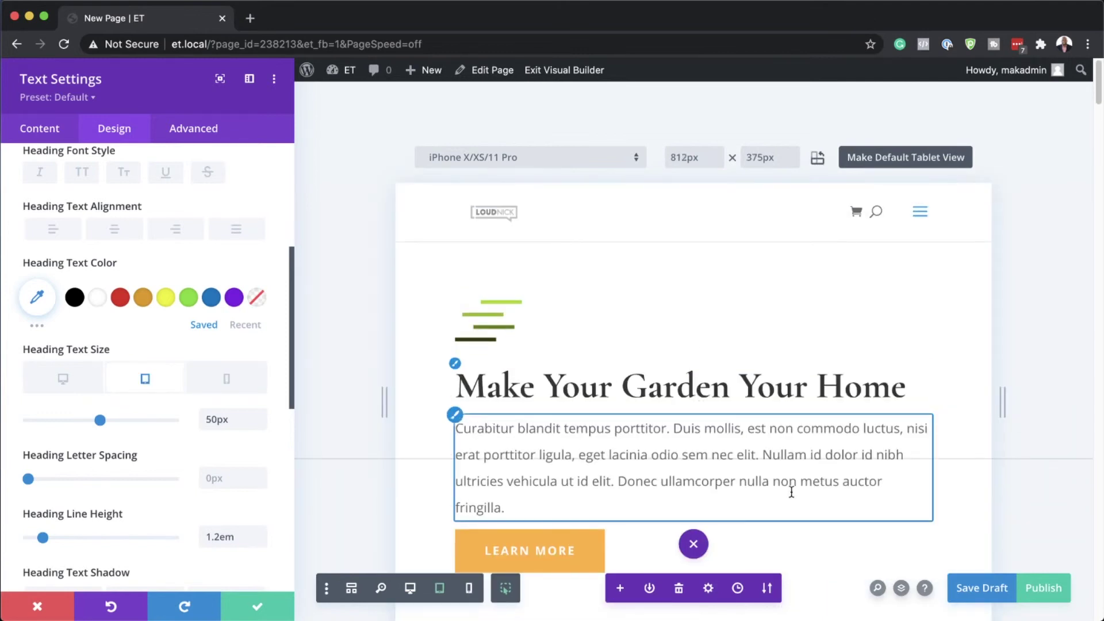
{"action": "left_click", "coordinate": [454, 364]}
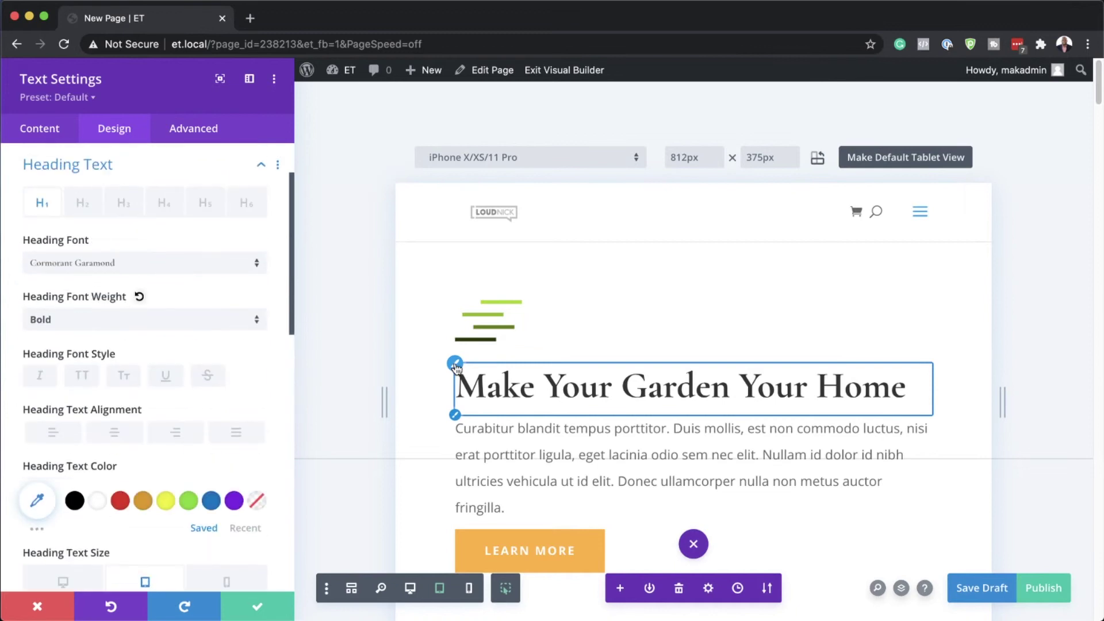
{"action": "scroll", "coordinate": [171, 446], "scroll_direction": "down", "scroll_amount": 5}
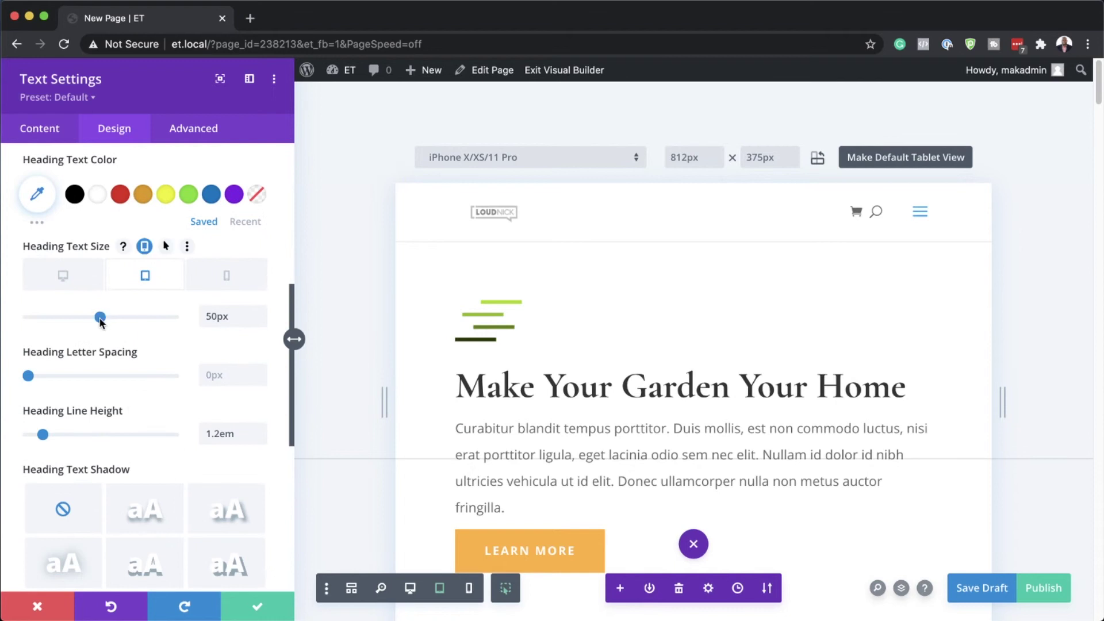
{"action": "mouse_move", "coordinate": [99, 317]}
{"action": "left_mouse_down"}
{"action": "mouse_move", "coordinate": [129, 320]}
{"action": "mouse_move", "coordinate": [87, 328]}
{"action": "left_mouse_up"}
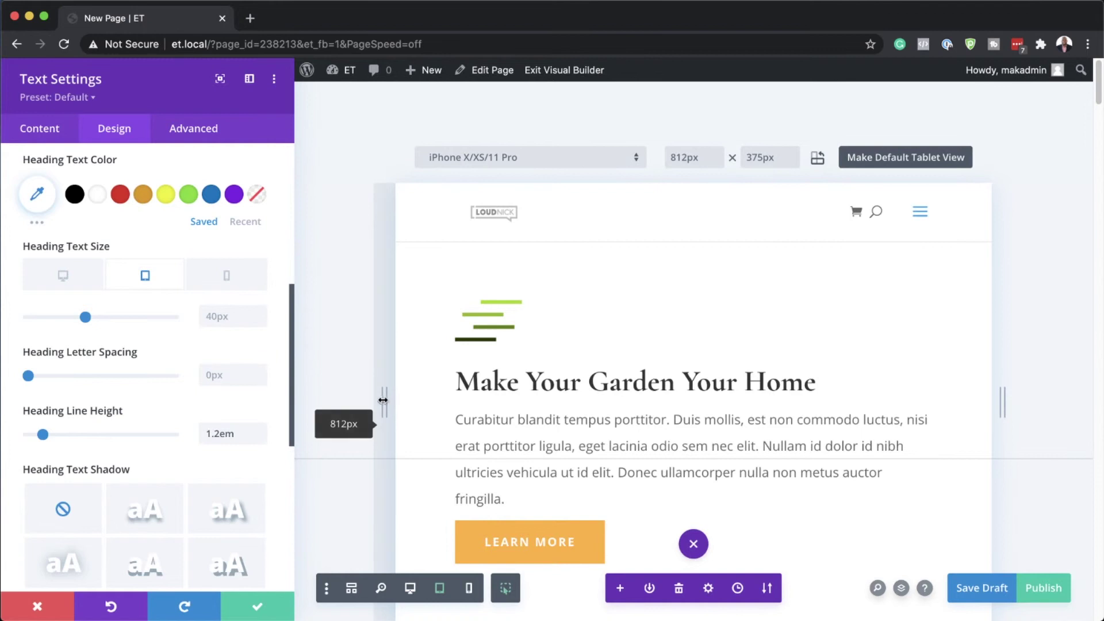
Step: Narrow the preview to 532 px wide and set the heading's phone text size to 33 px
{"action": "left_click_drag", "start_coordinate": [381, 399], "coordinate": [477, 409]}
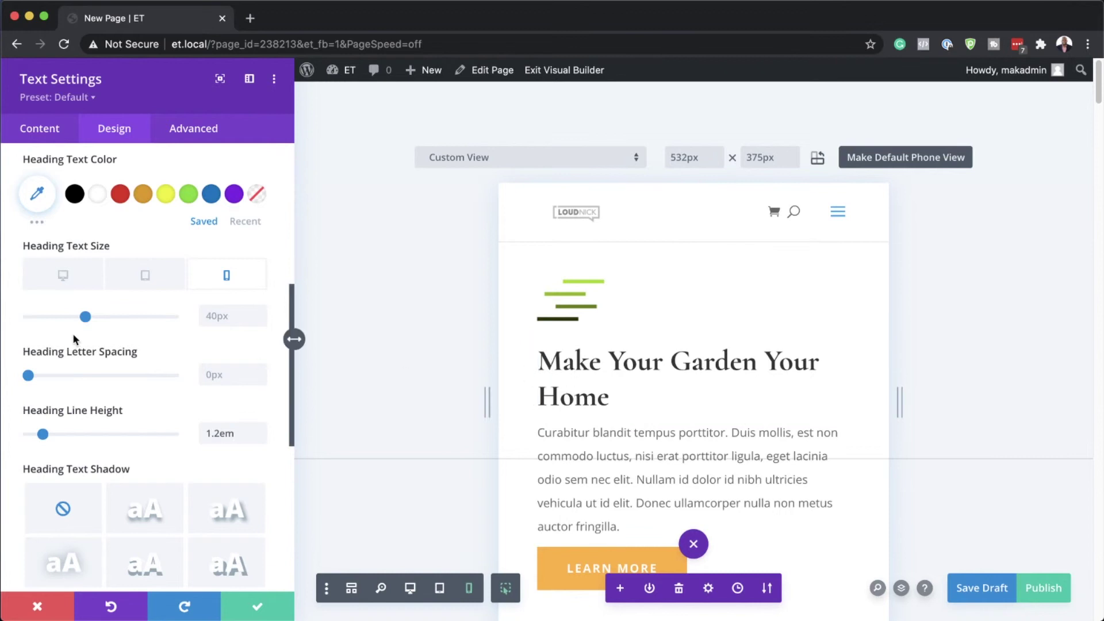
{"action": "left_click_drag", "start_coordinate": [85, 318], "coordinate": [77, 321]}
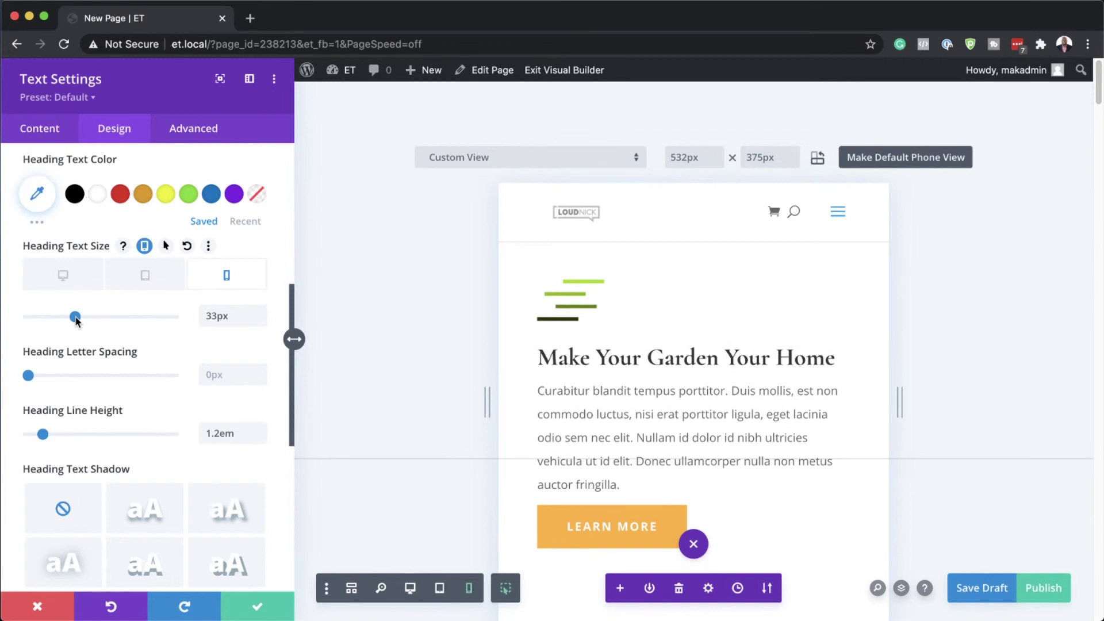
Step: Narrow the custom preview to 320 px wide, and save the text module's settings and the page
{"action": "left_click_drag", "start_coordinate": [488, 402], "coordinate": [586, 390]}
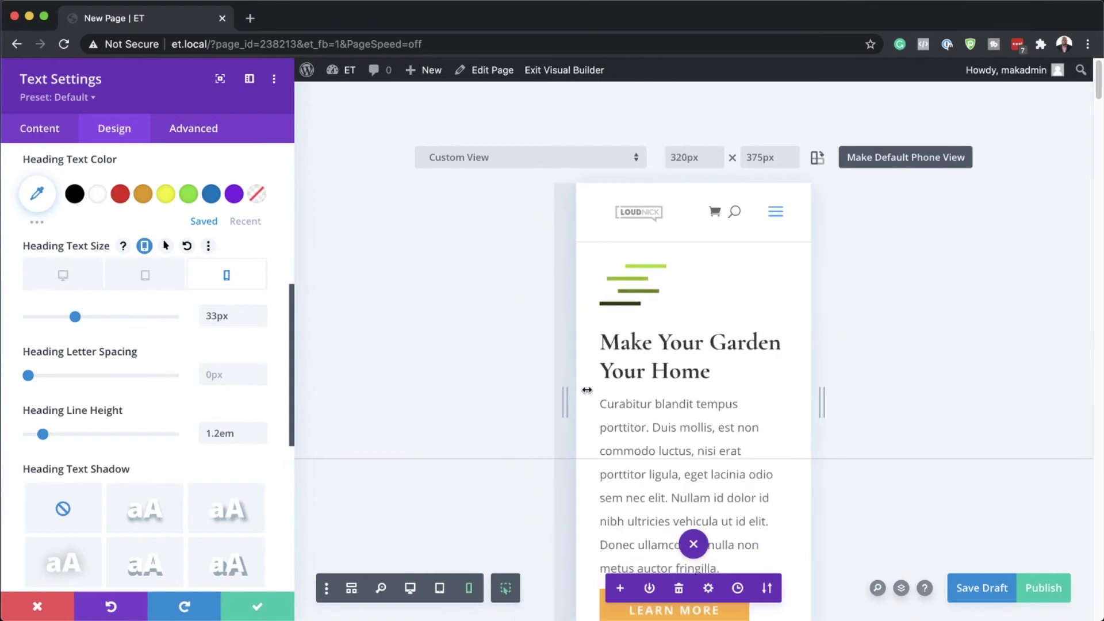
{"action": "left_click", "coordinate": [258, 611]}
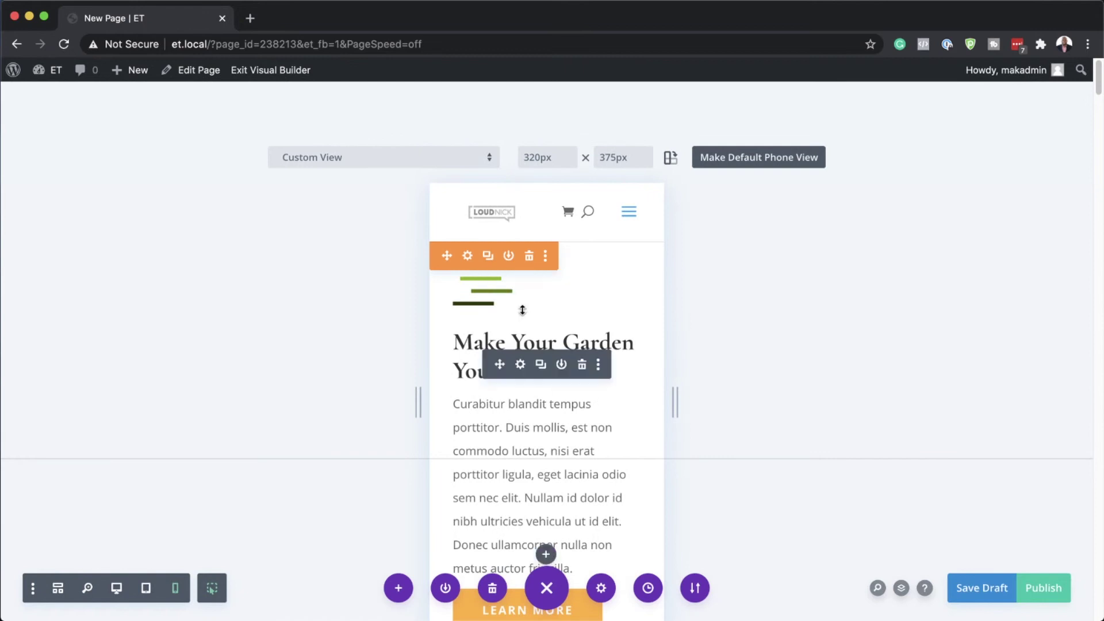
{"action": "key", "text": "ctrl+s"}
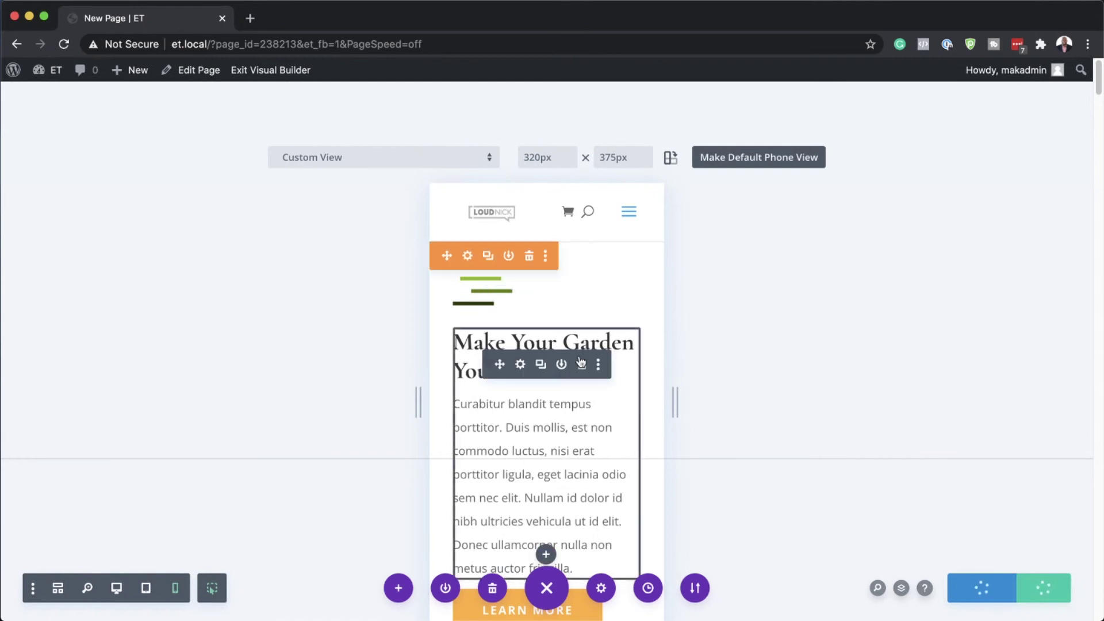